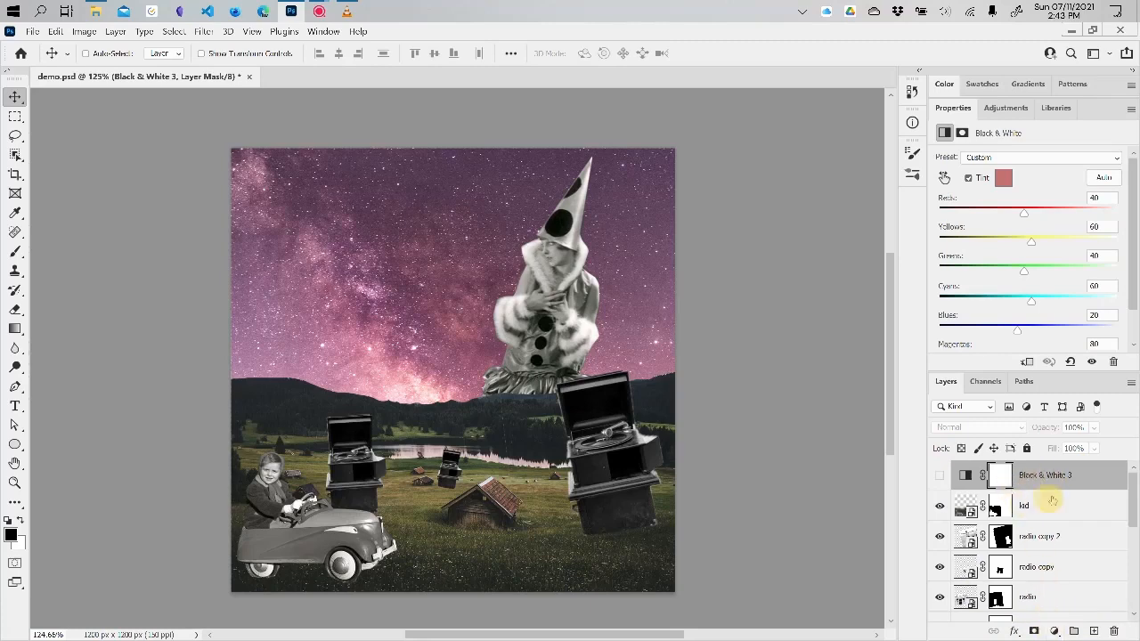
# Step: Add a Hue/Saturation adjustment above all layers with Hue +86, Saturation 12 and Lightness -12
pyautogui.click(1054, 631)
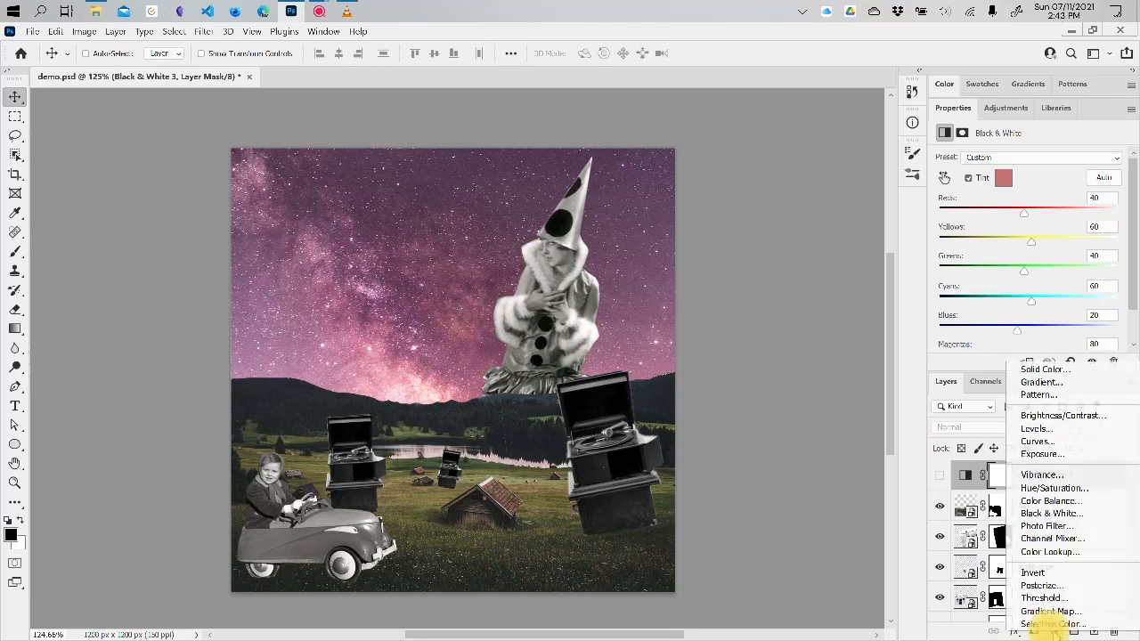
pyautogui.click(1068, 488)
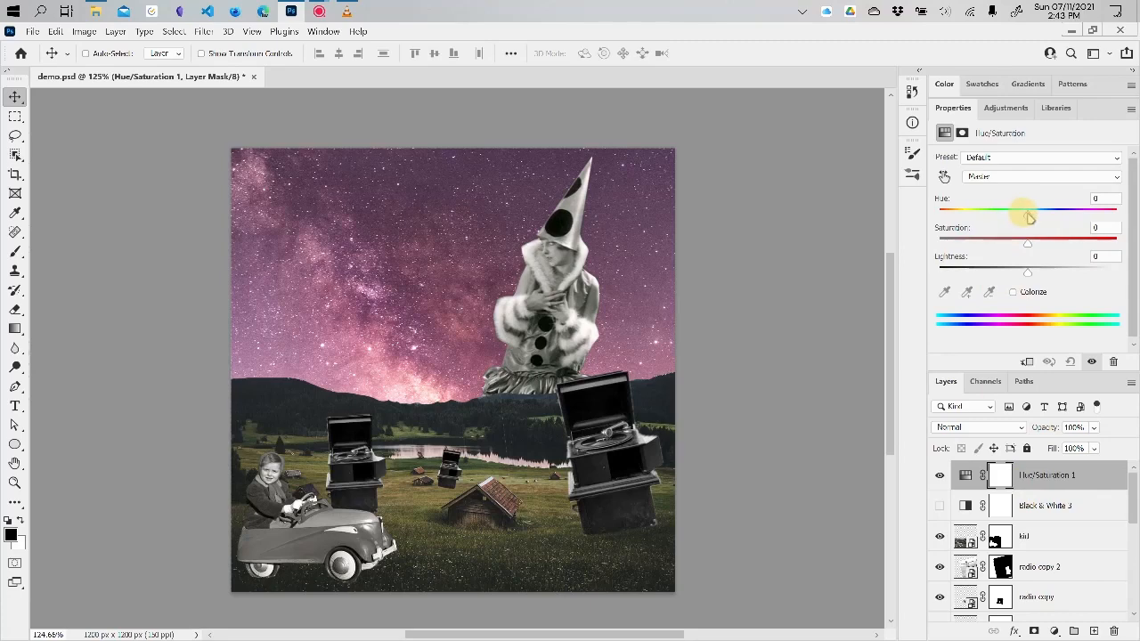
pyautogui.moveTo(1030, 219); pyautogui.dragTo(1082, 216)
pyautogui.moveTo(1027, 243); pyautogui.dragTo(1095, 253)
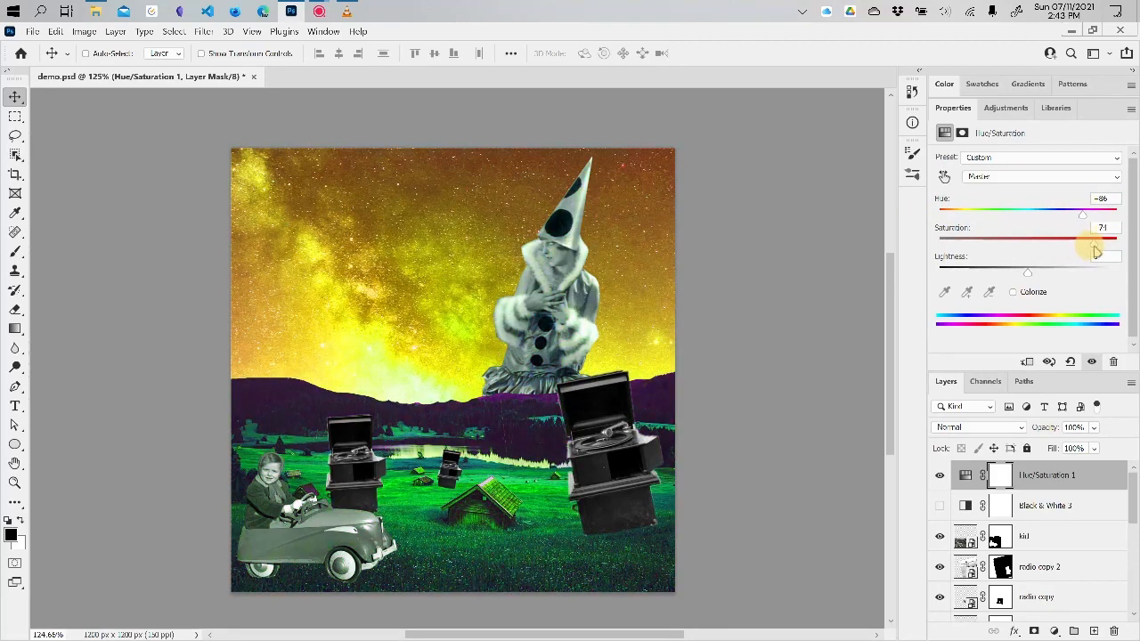
pyautogui.moveTo(1095, 253); pyautogui.dragTo(1101, 252)
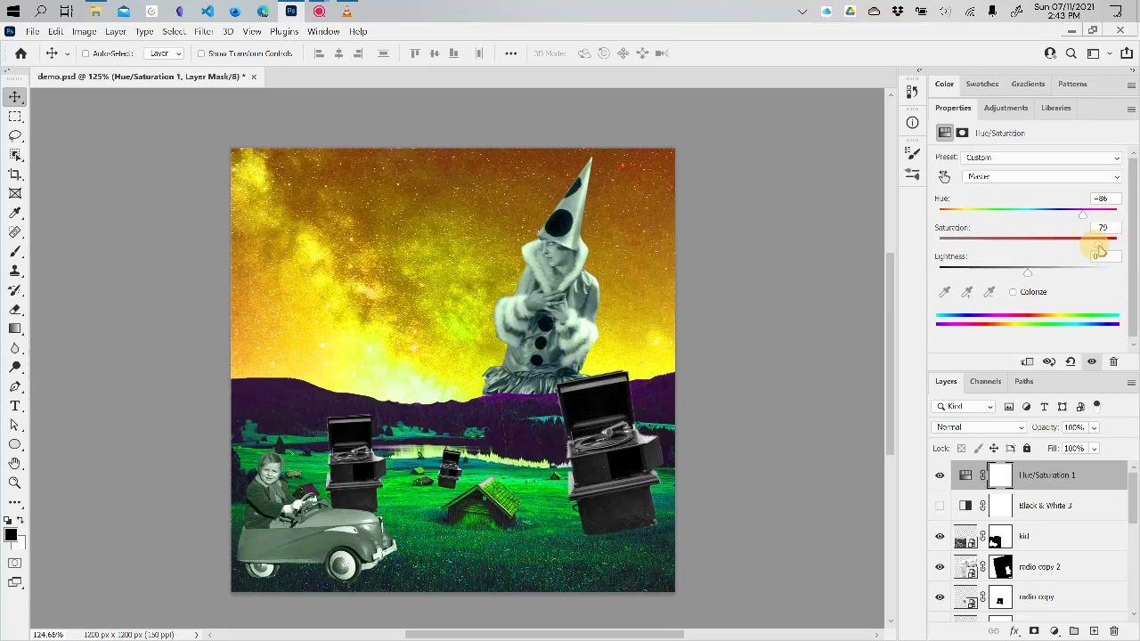
pyautogui.moveTo(1101, 252); pyautogui.dragTo(935, 250)
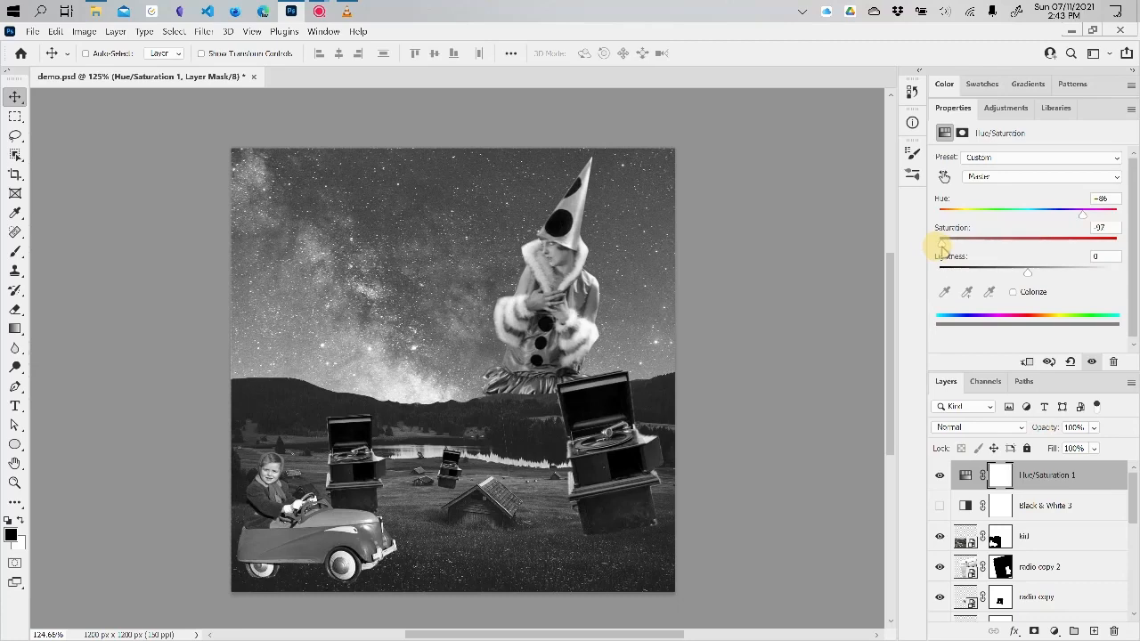
pyautogui.moveTo(942, 242); pyautogui.dragTo(1019, 272)
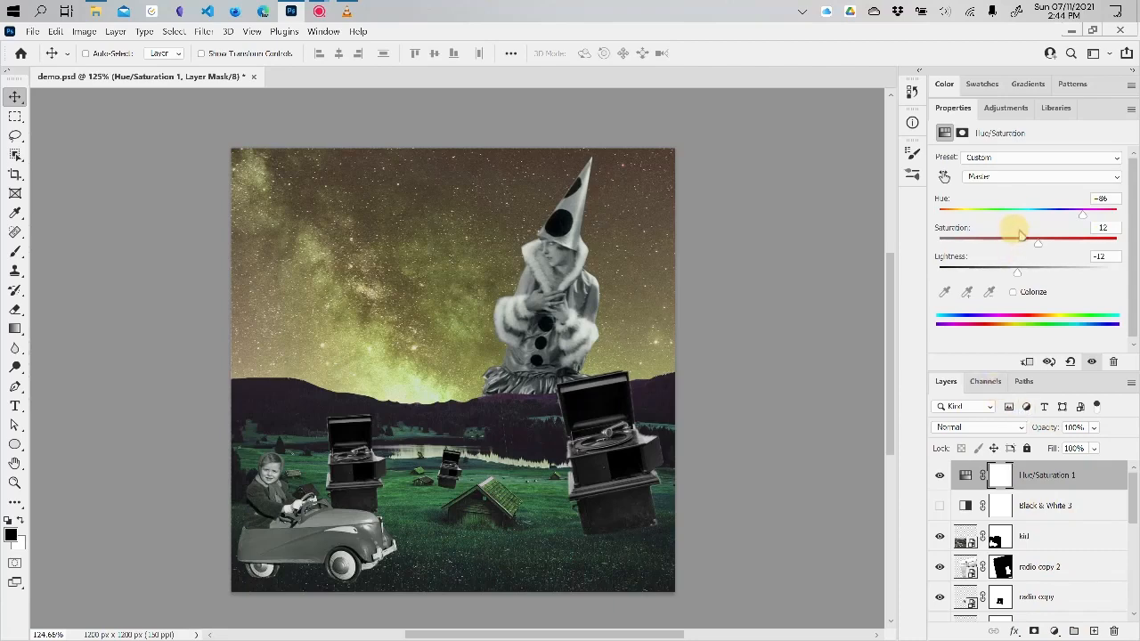
# Step: Try colorizing the whole collage with Hue 80 and Saturation 50
pyautogui.click(1014, 293)
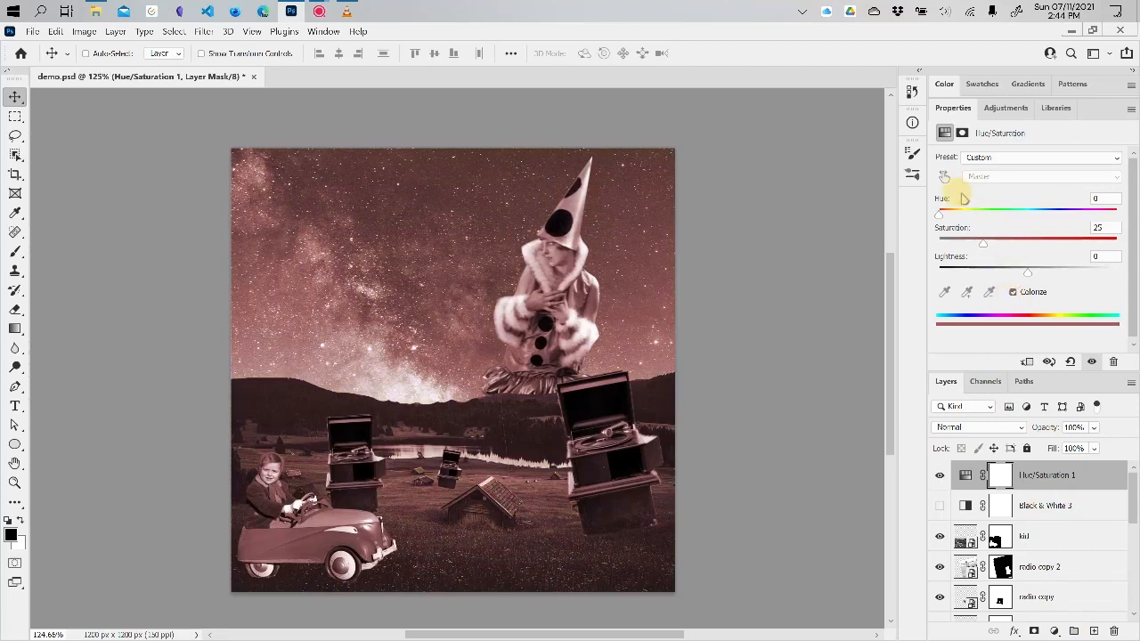
pyautogui.moveTo(938, 215); pyautogui.dragTo(970, 212)
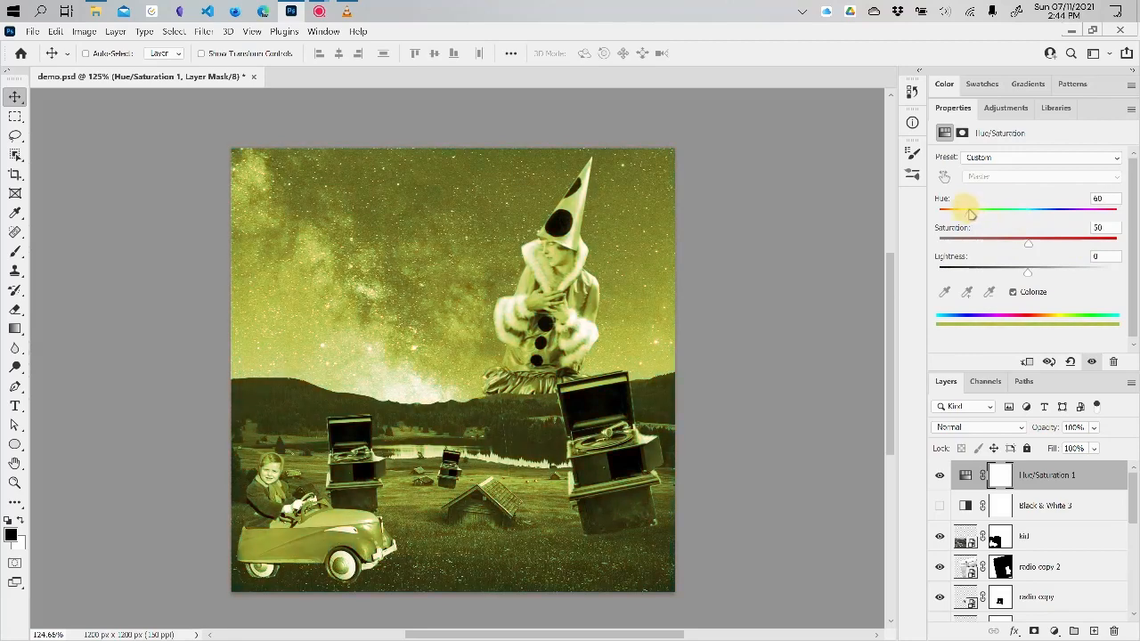
pyautogui.moveTo(972, 212); pyautogui.dragTo(961, 211)
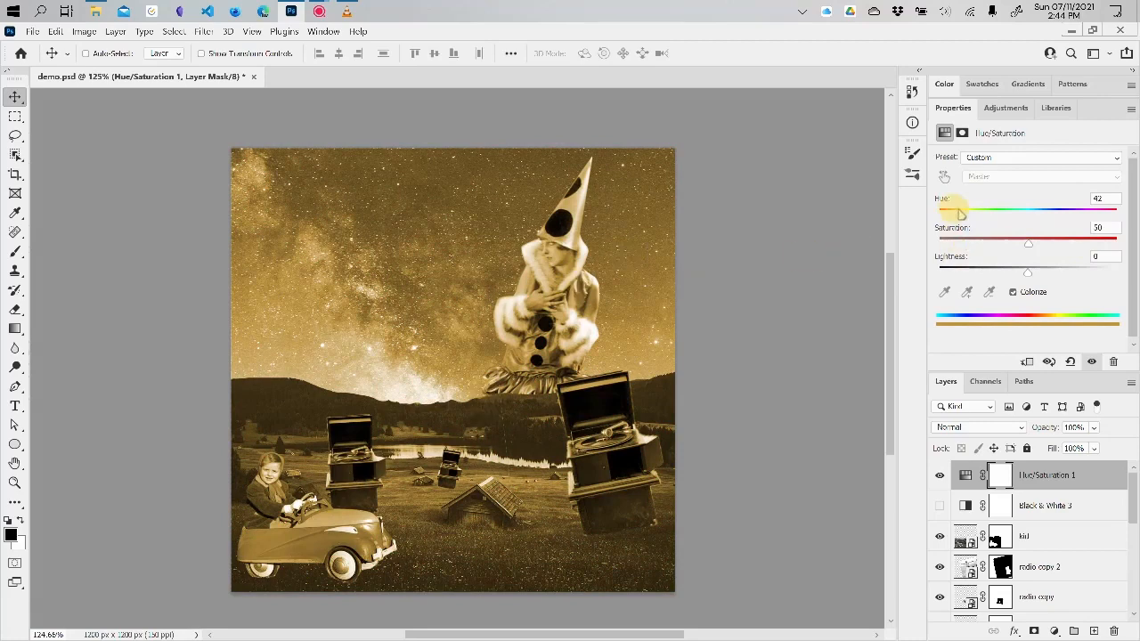
pyautogui.moveTo(961, 213)
pyautogui.mouseDown()
pyautogui.moveTo(1110, 225)
pyautogui.moveTo(980, 214)
pyautogui.mouseUp()
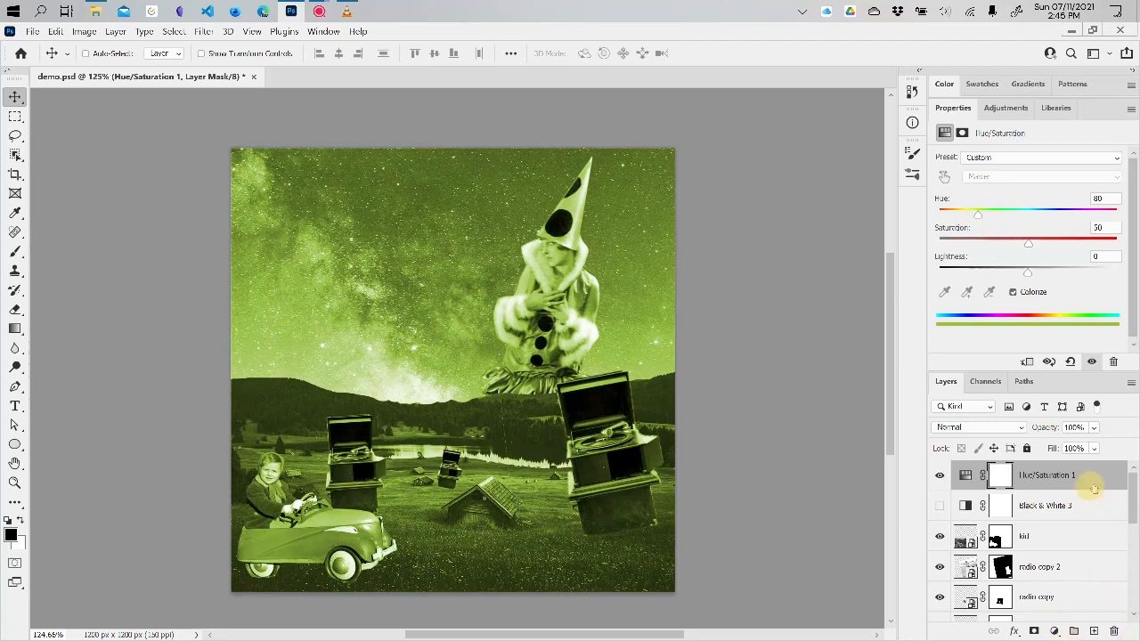
# Step: Clip the Hue/Saturation adjustment to the stars layer, without Colorize, and set Hue to +1 and Saturation to 72
pyautogui.moveTo(1111, 475); pyautogui.dragTo(1069, 561)
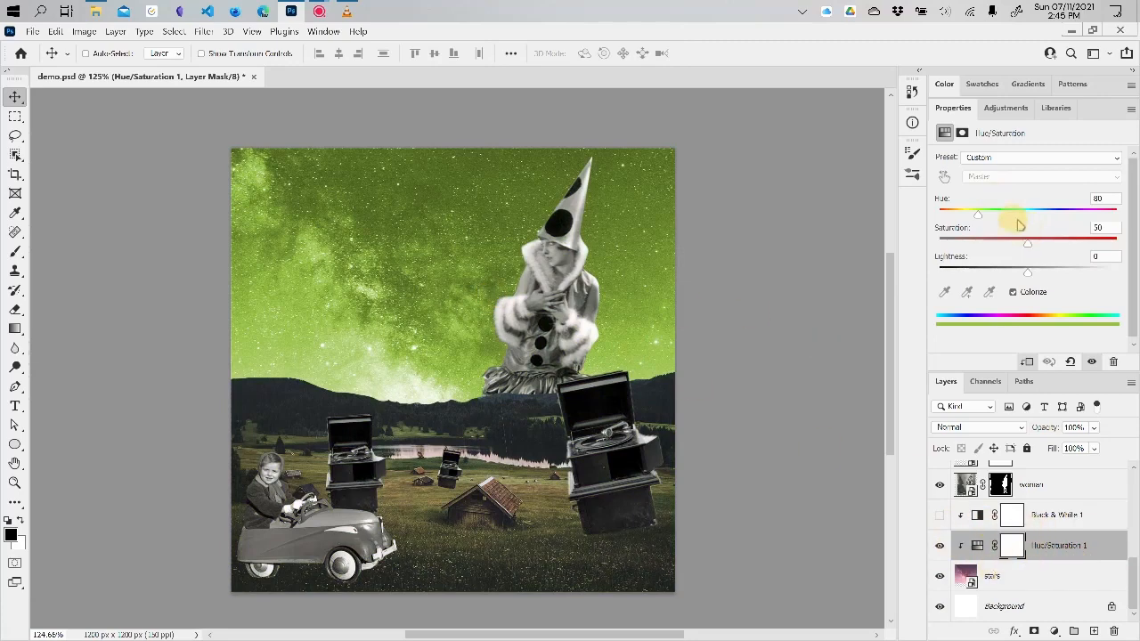
pyautogui.moveTo(980, 216); pyautogui.dragTo(1088, 221)
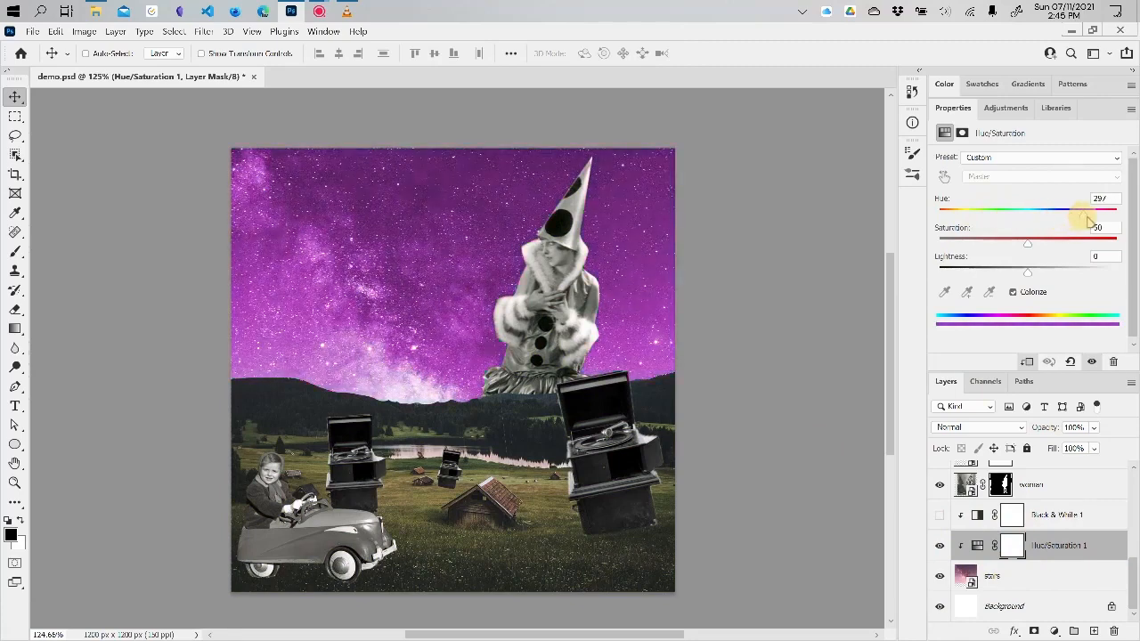
pyautogui.click(1012, 292)
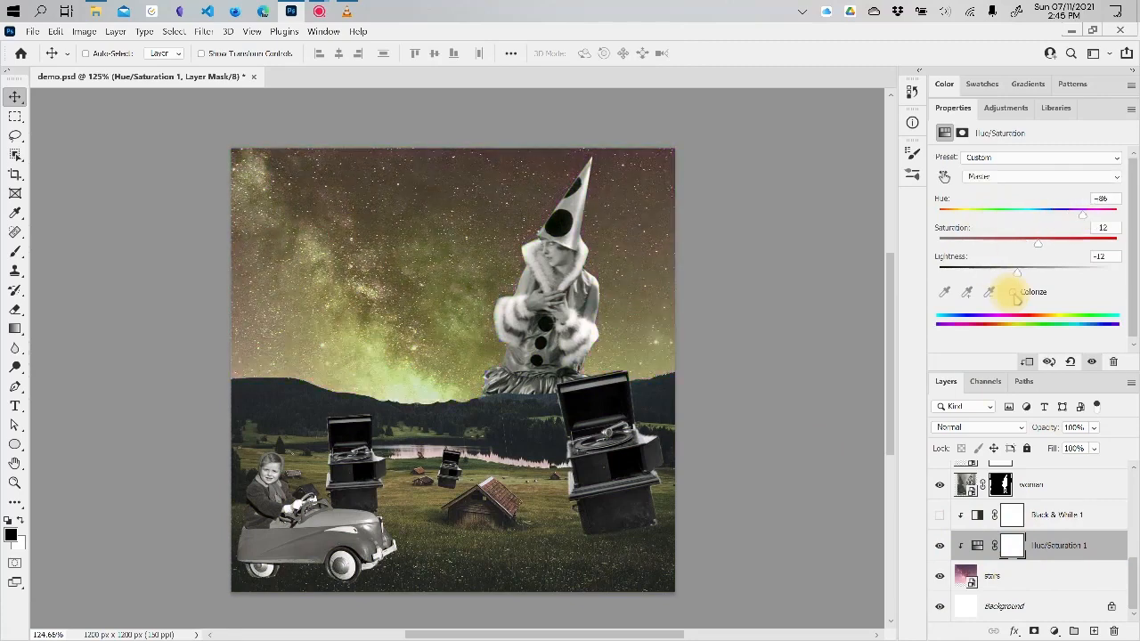
pyautogui.moveTo(1080, 215); pyautogui.dragTo(1093, 252)
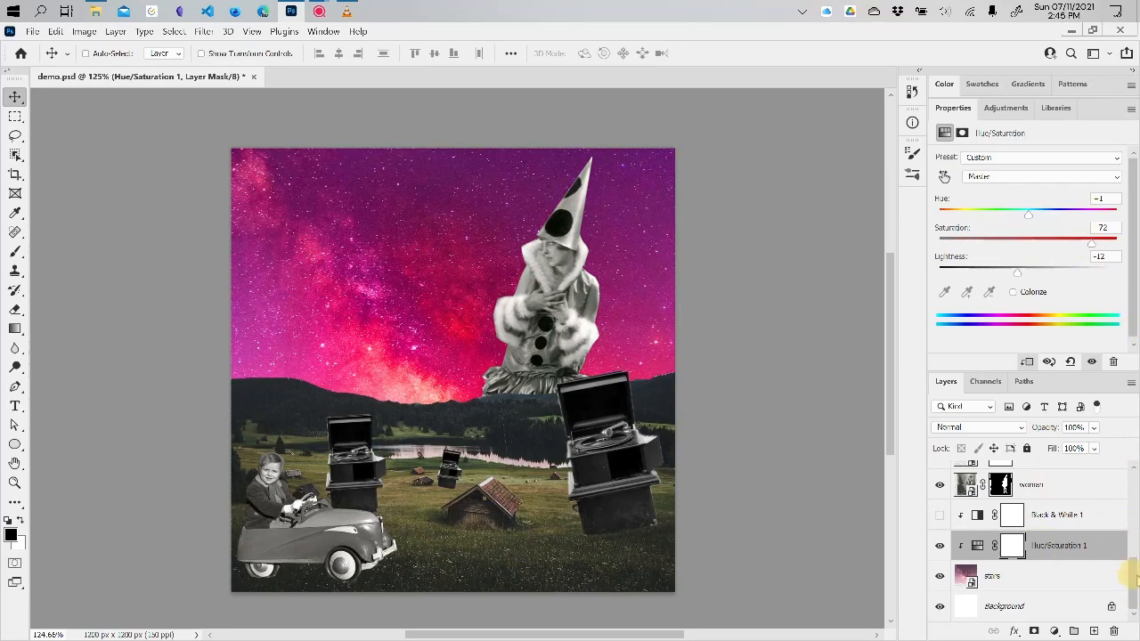
# Step: Add a Hue/Saturation adjustment clipped to the woman layer, colorized with Hue 318 and Saturation 35
pyautogui.scroll(2, 1130, 552)
pyautogui.scroll(2, 1132, 553)
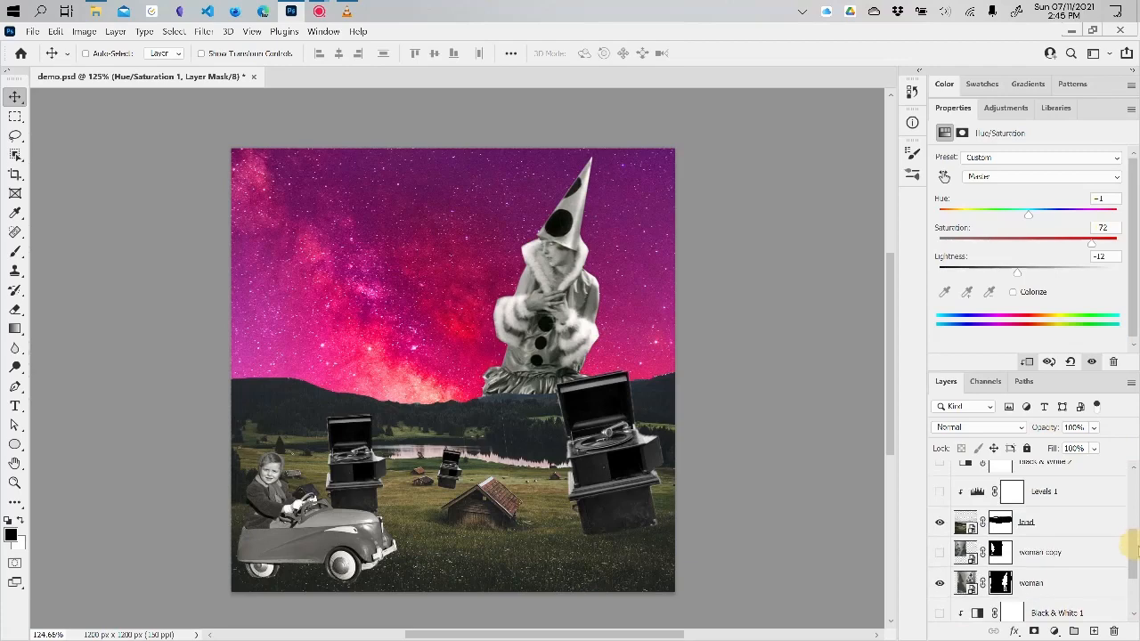
pyautogui.scroll(-2, 1132, 545)
pyautogui.click(1033, 545)
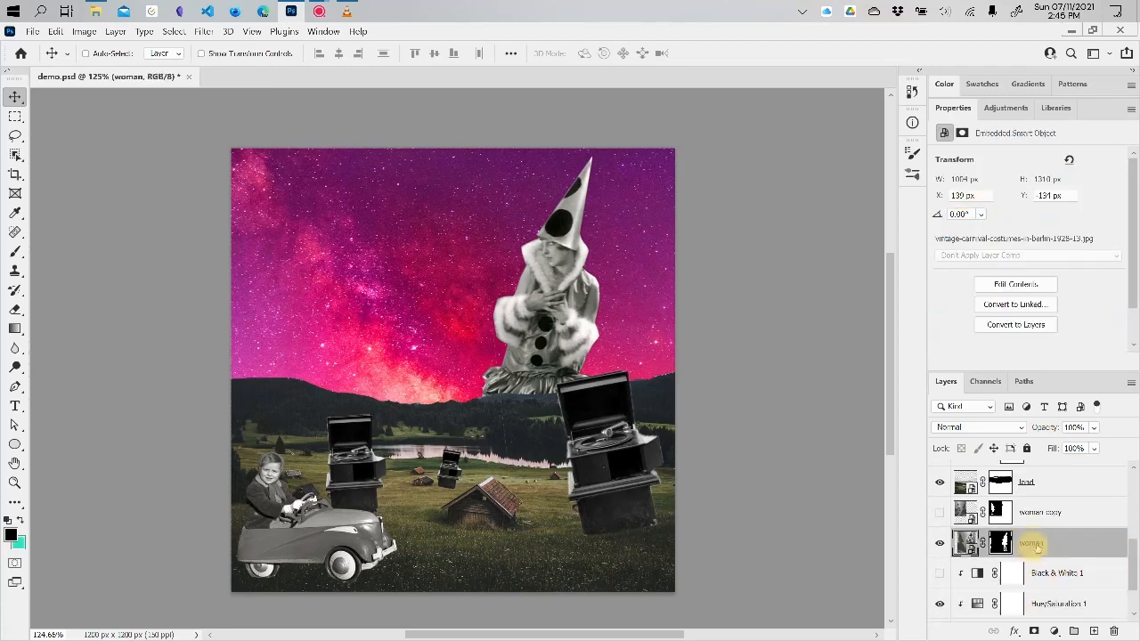
pyautogui.click(1053, 630)
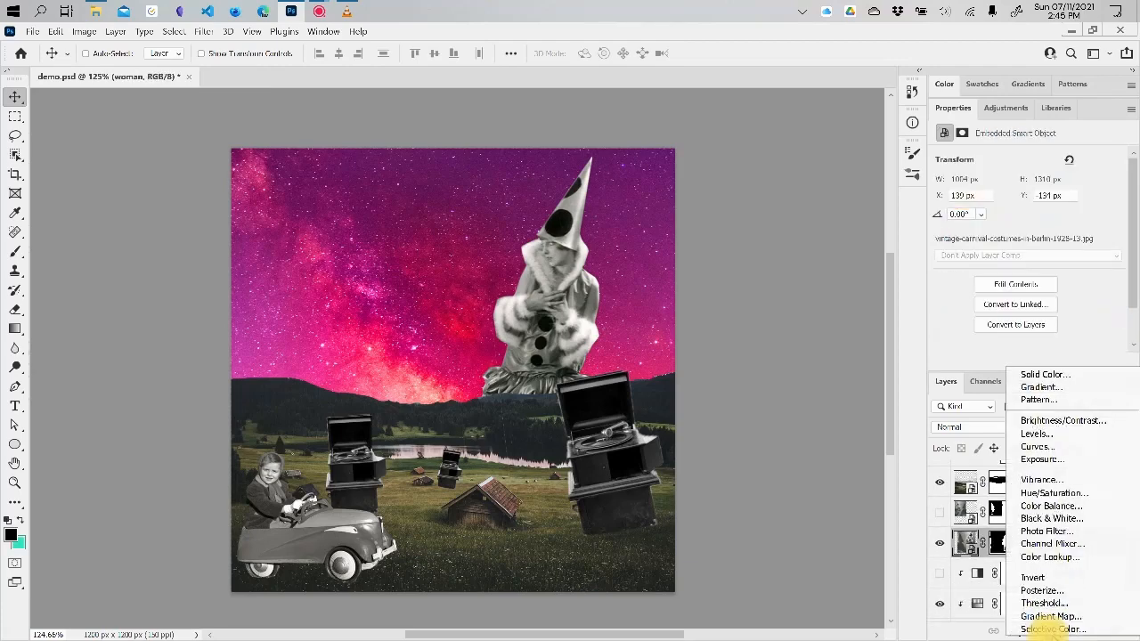
pyautogui.click(1080, 492)
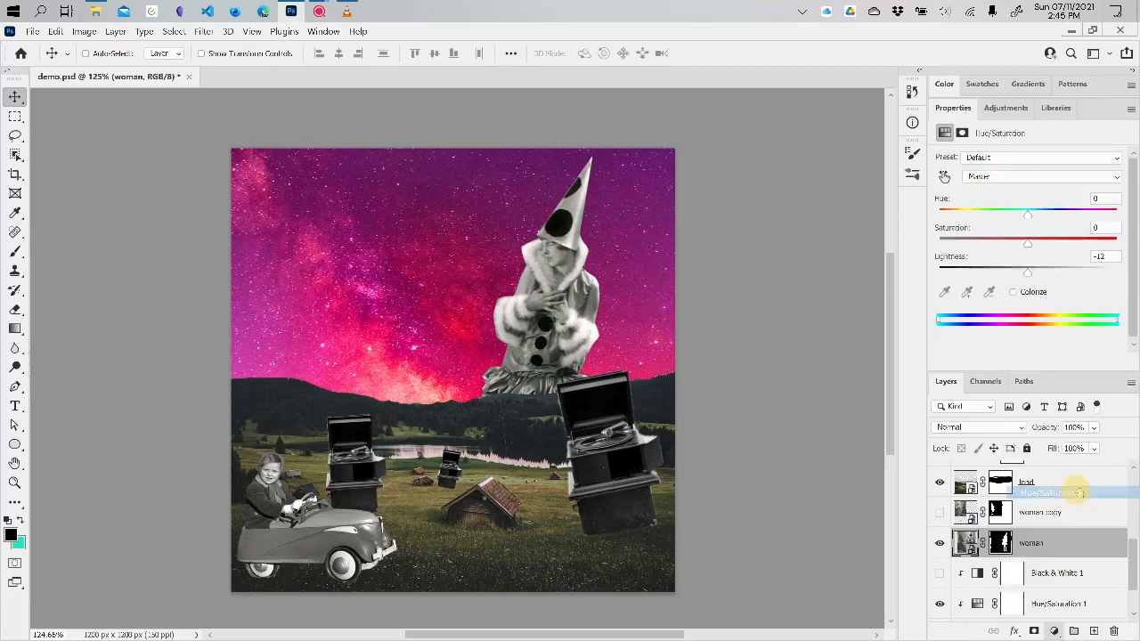
pyautogui.click(1014, 292)
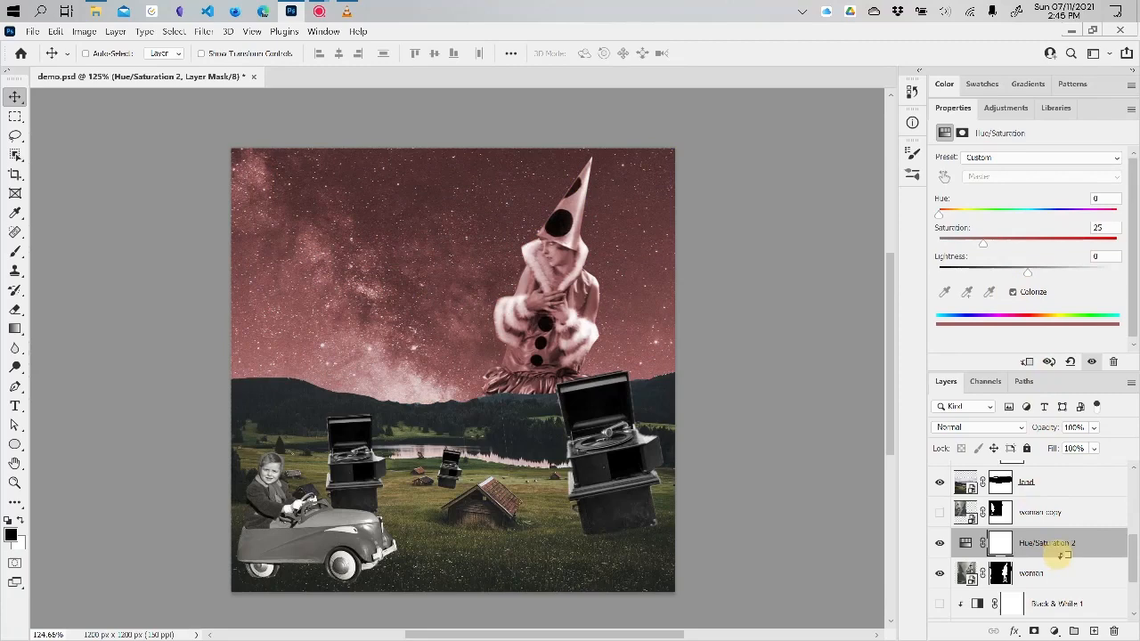
pyautogui.keyDown('alt'); pyautogui.click(1058, 557); pyautogui.keyUp('alt')
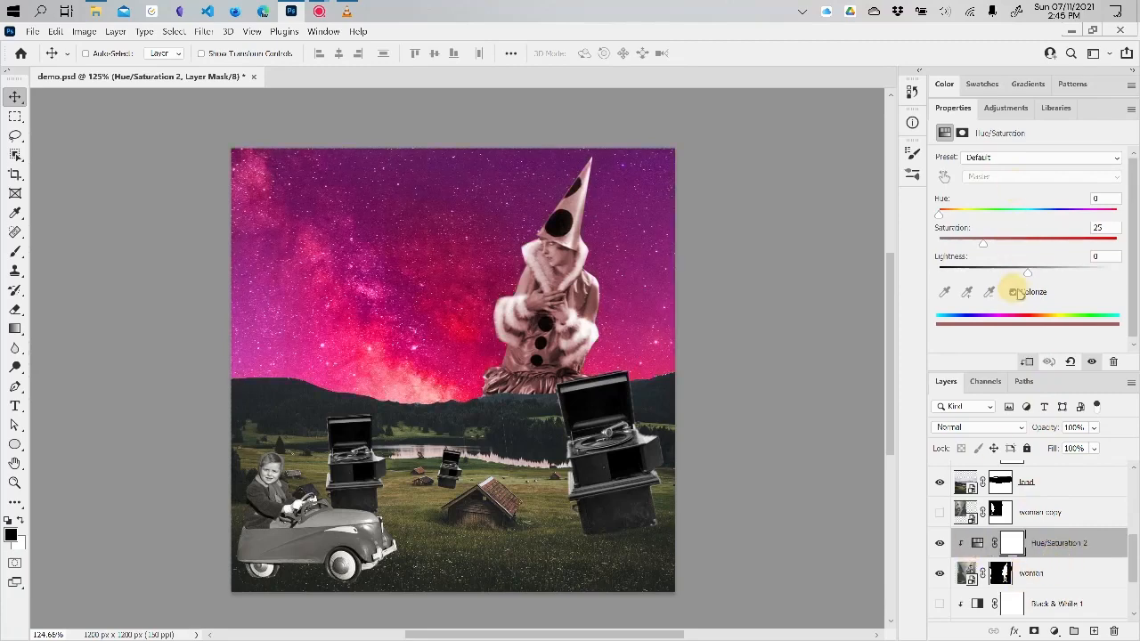
pyautogui.moveTo(940, 214); pyautogui.dragTo(1097, 218)
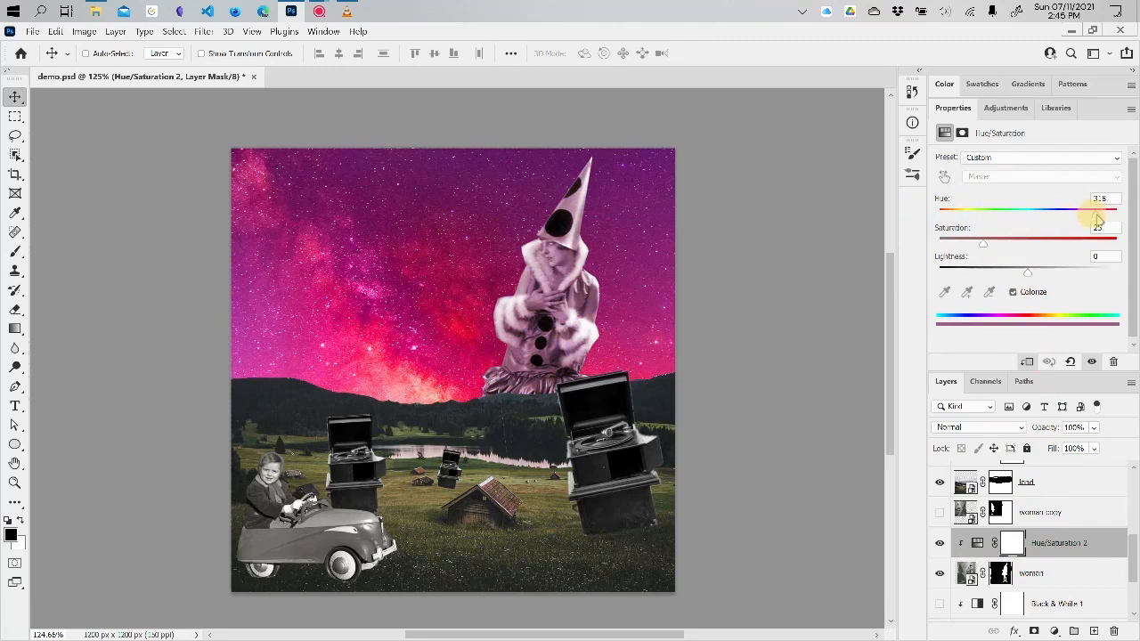
pyautogui.moveTo(983, 244); pyautogui.dragTo(1002, 248)
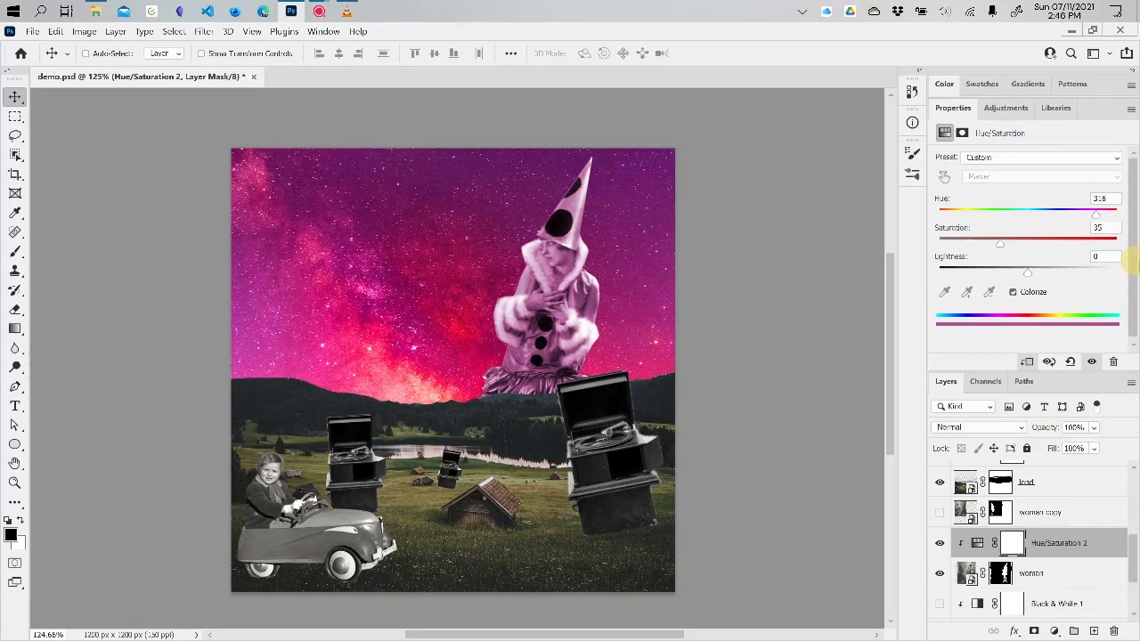
# Step: Lower the woman layer's opacity to 68%
pyautogui.click(1084, 572)
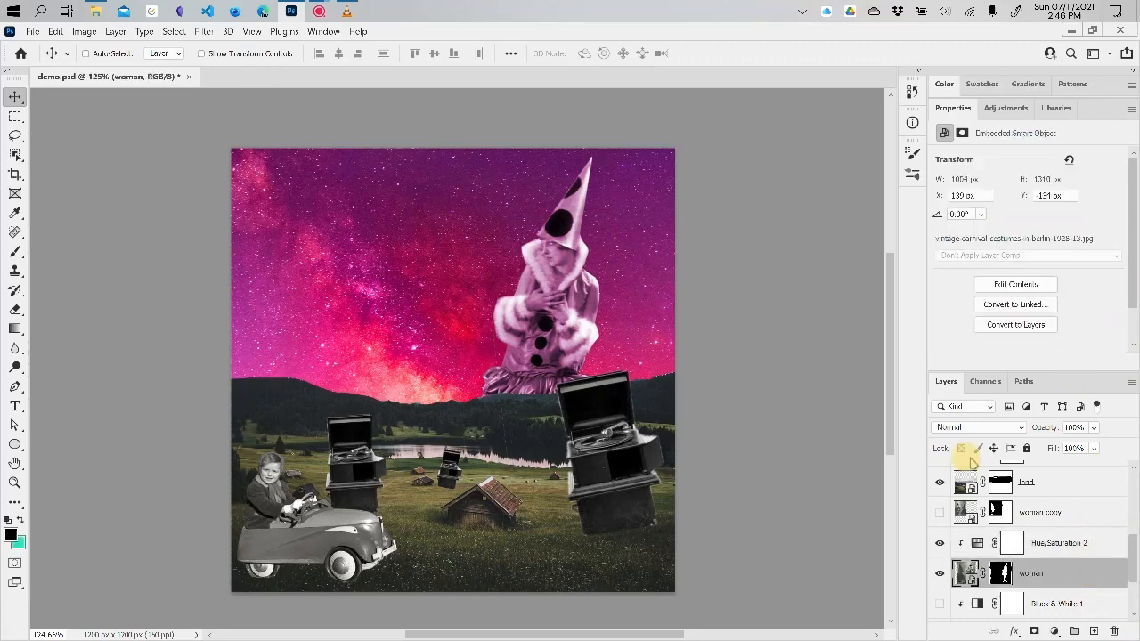
pyautogui.click(1094, 430)
pyautogui.moveTo(1113, 446); pyautogui.dragTo(1112, 447)
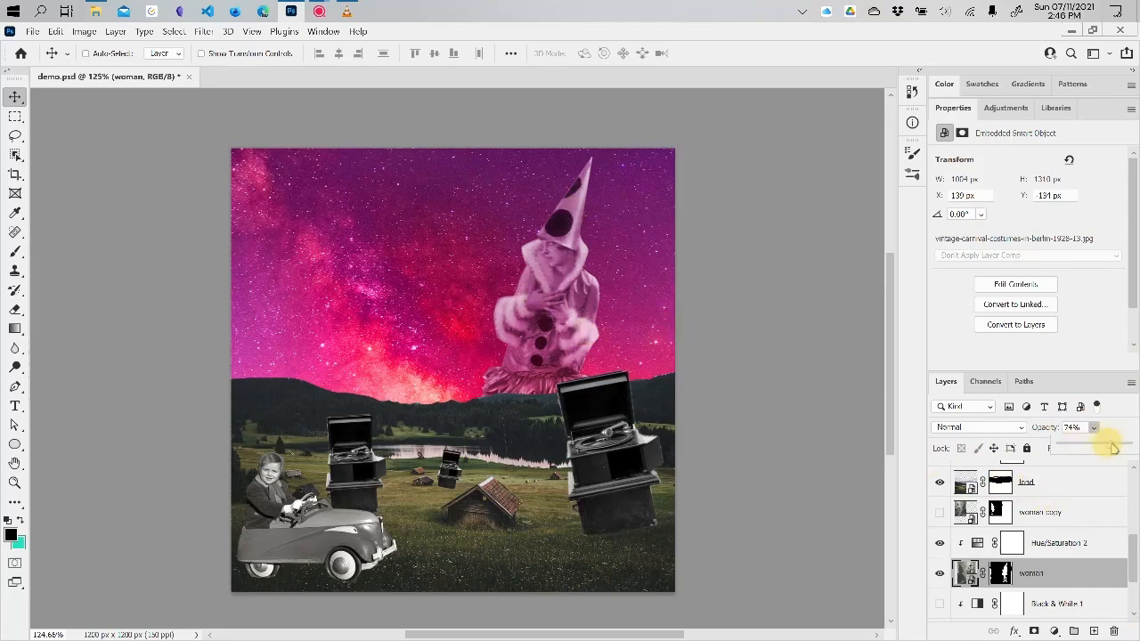
pyautogui.moveTo(1112, 448); pyautogui.dragTo(1107, 452)
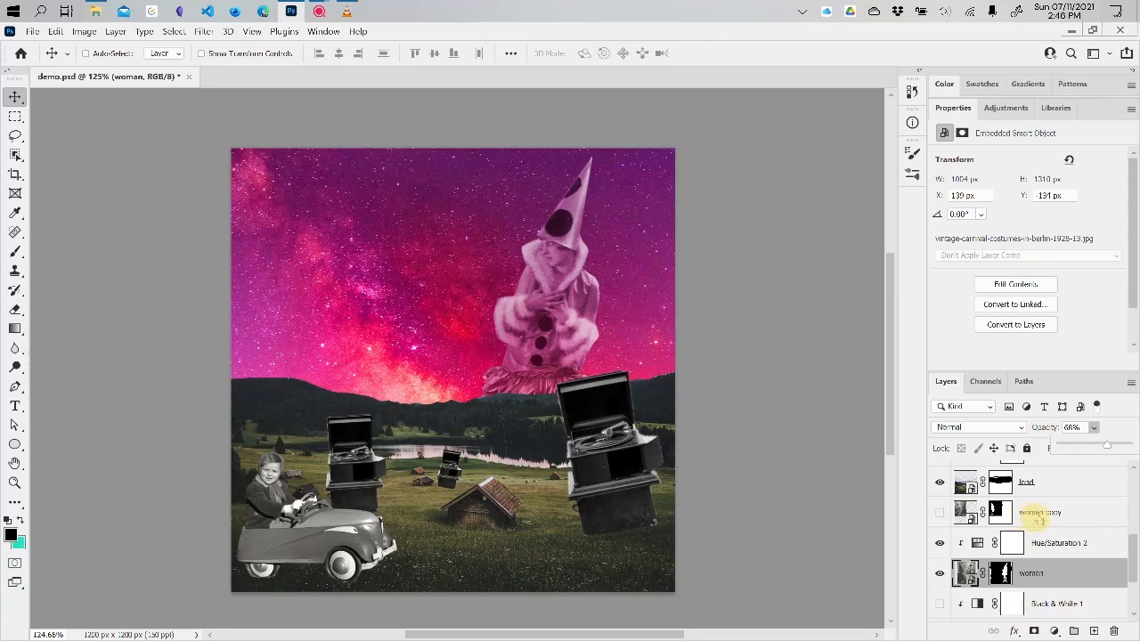
# Step: Try a Hue/Saturation adjustment with Hue -72 and Saturation 15 above the radio copy 2 layer, and delete it
pyautogui.scroll(3, 1037, 532)
pyautogui.click(1060, 537)
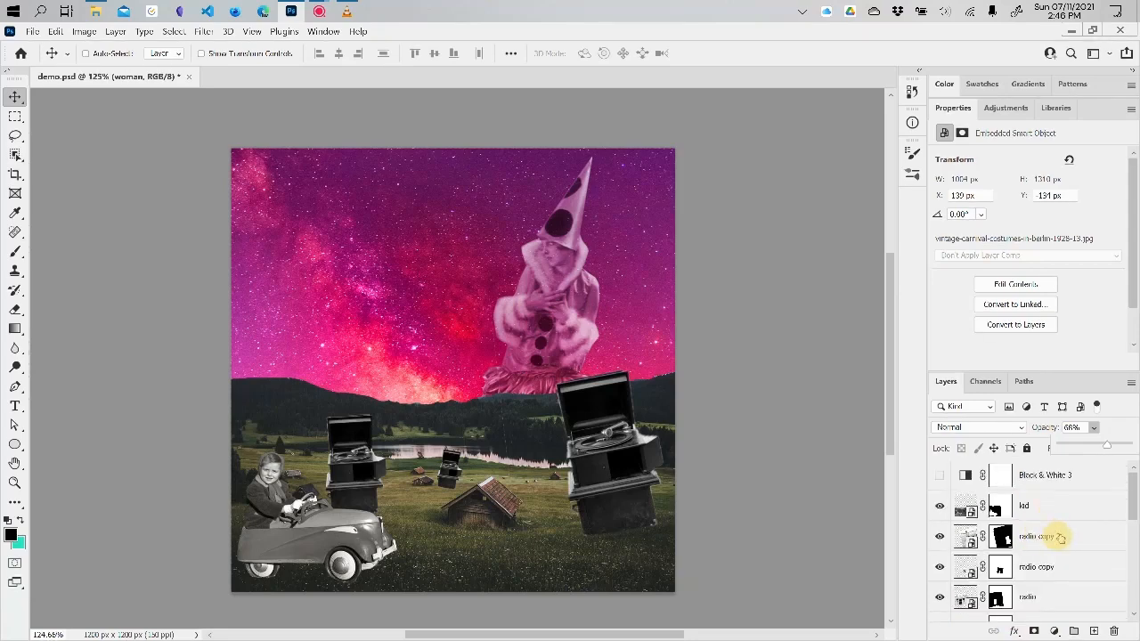
pyautogui.click(1059, 538)
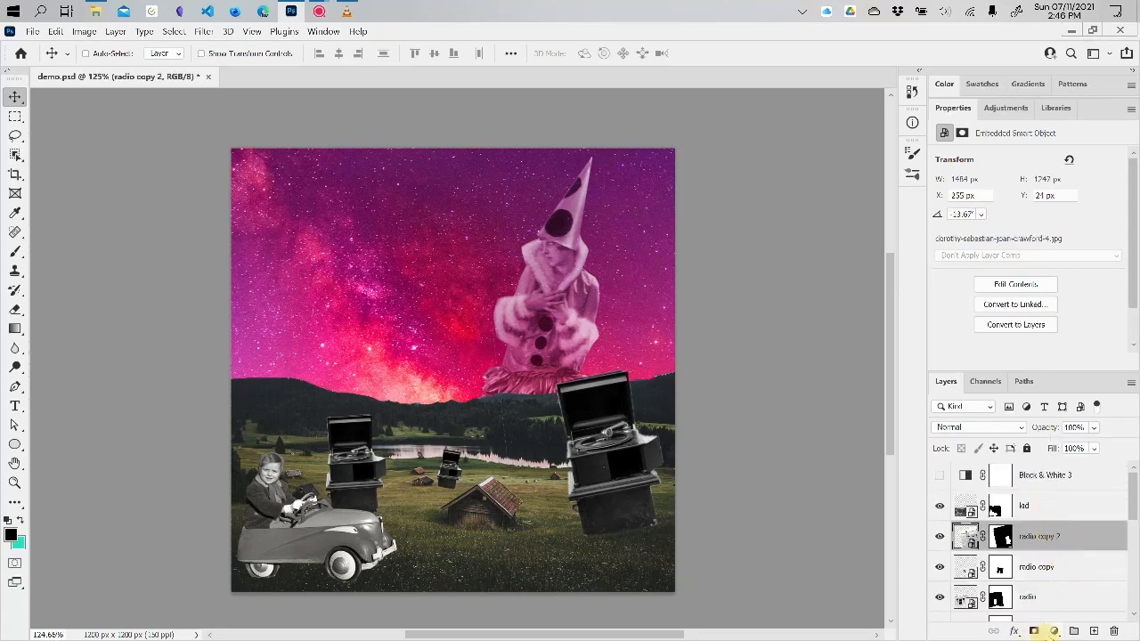
pyautogui.click(1053, 630)
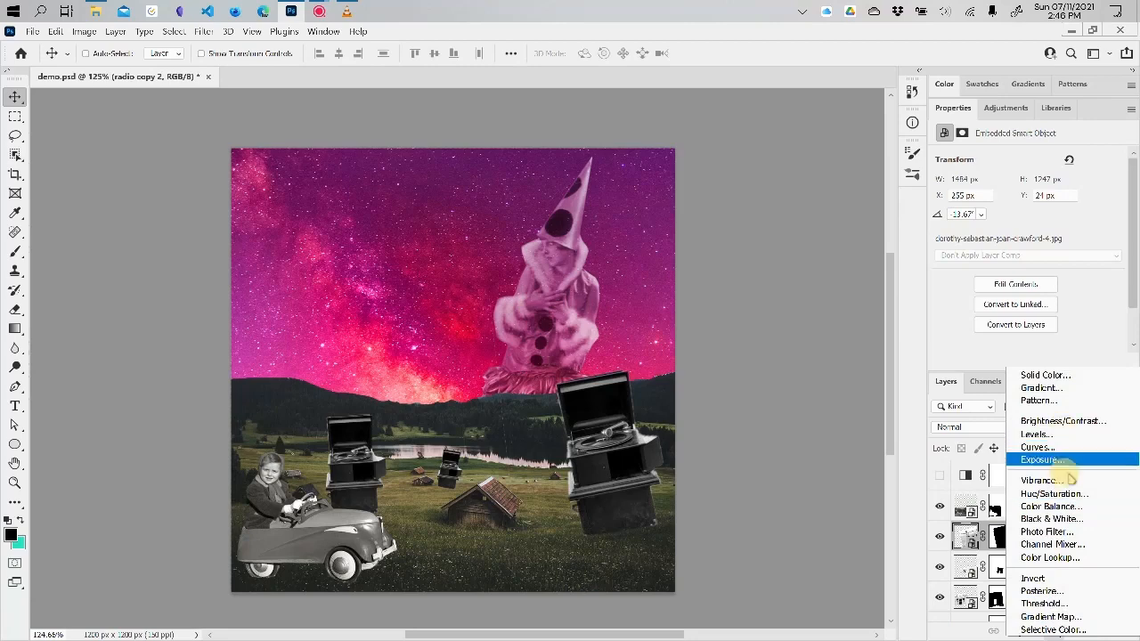
pyautogui.click(1072, 501)
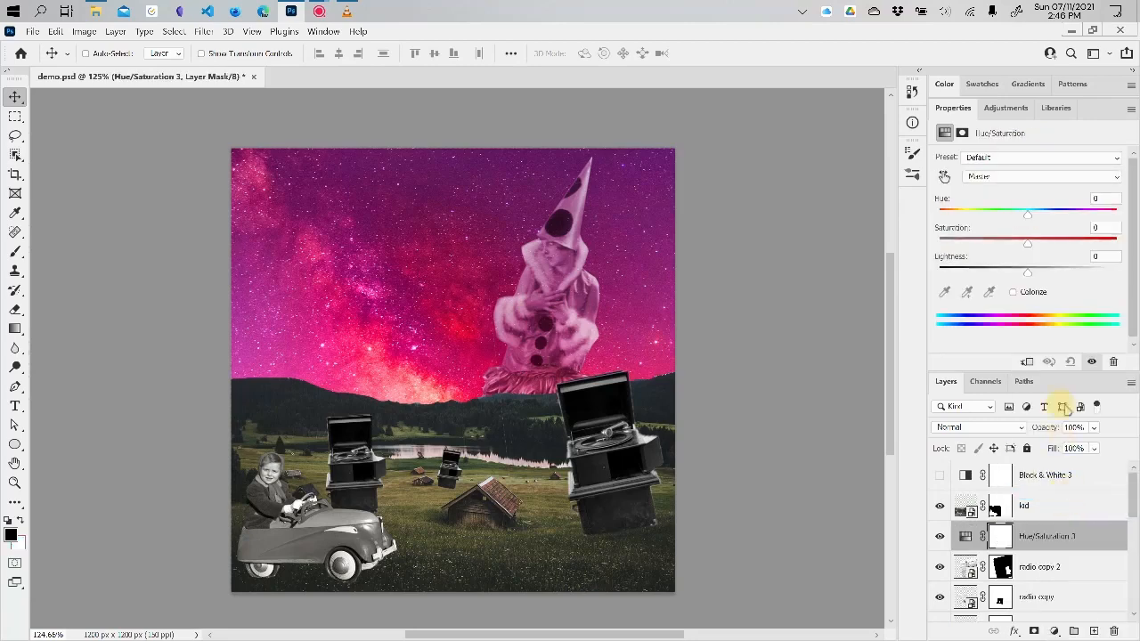
pyautogui.moveTo(1030, 219); pyautogui.dragTo(1043, 246)
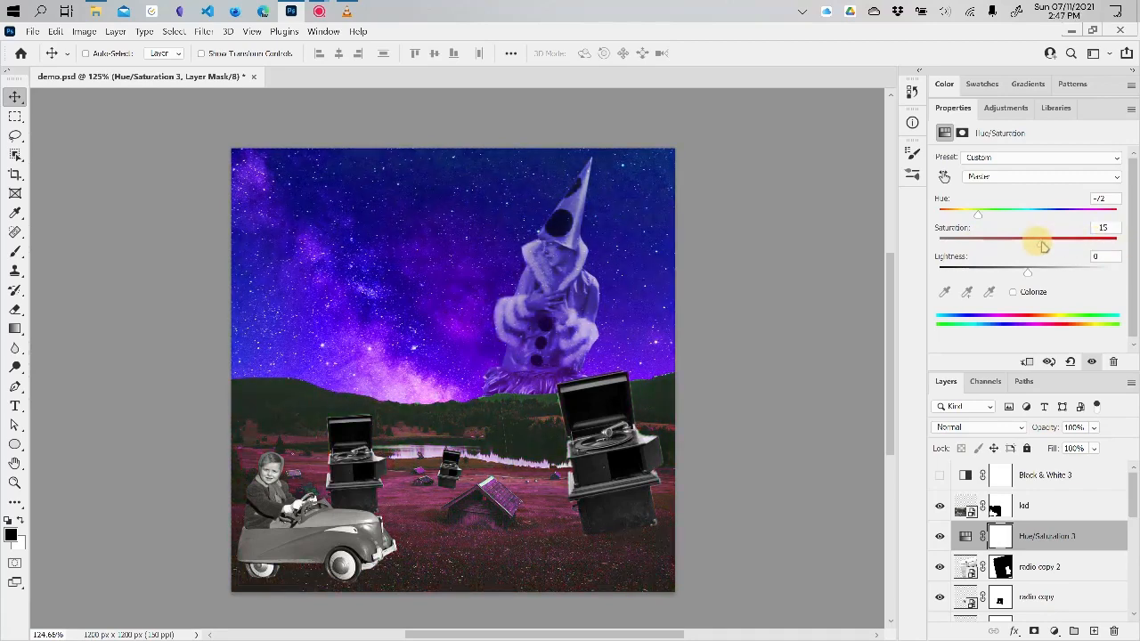
pyautogui.moveTo(1044, 246); pyautogui.dragTo(1044, 247)
pyautogui.moveTo(1071, 538); pyautogui.dragTo(1112, 630)
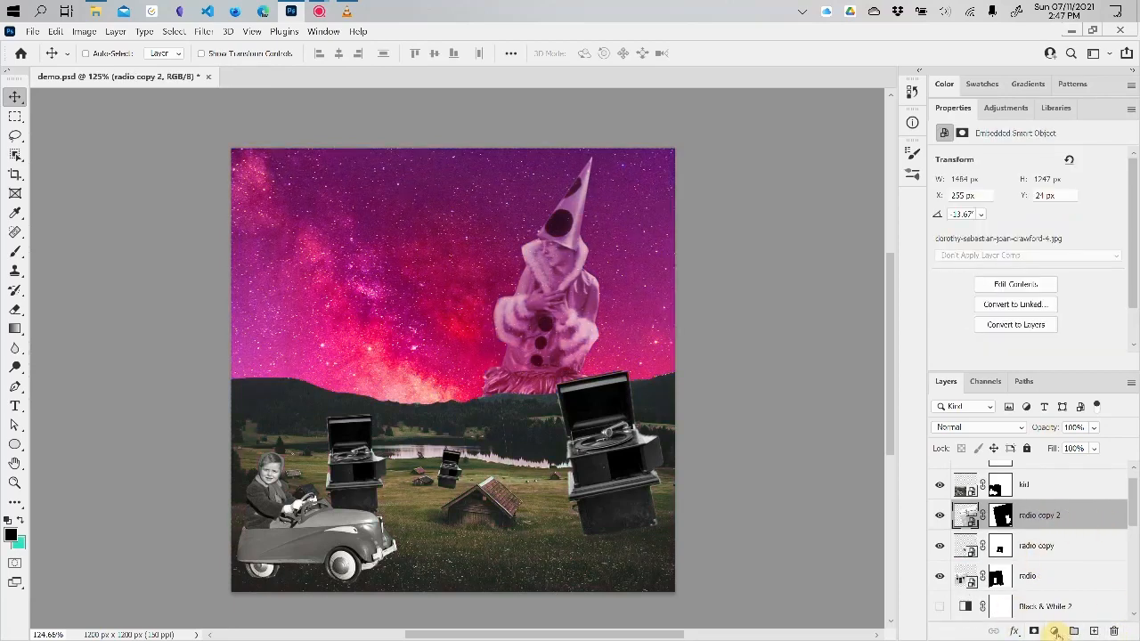
# Step: Add a Black & White adjustment above the radio copy 2 layer with Reds -73 and Yellows 202
pyautogui.click(1055, 630)
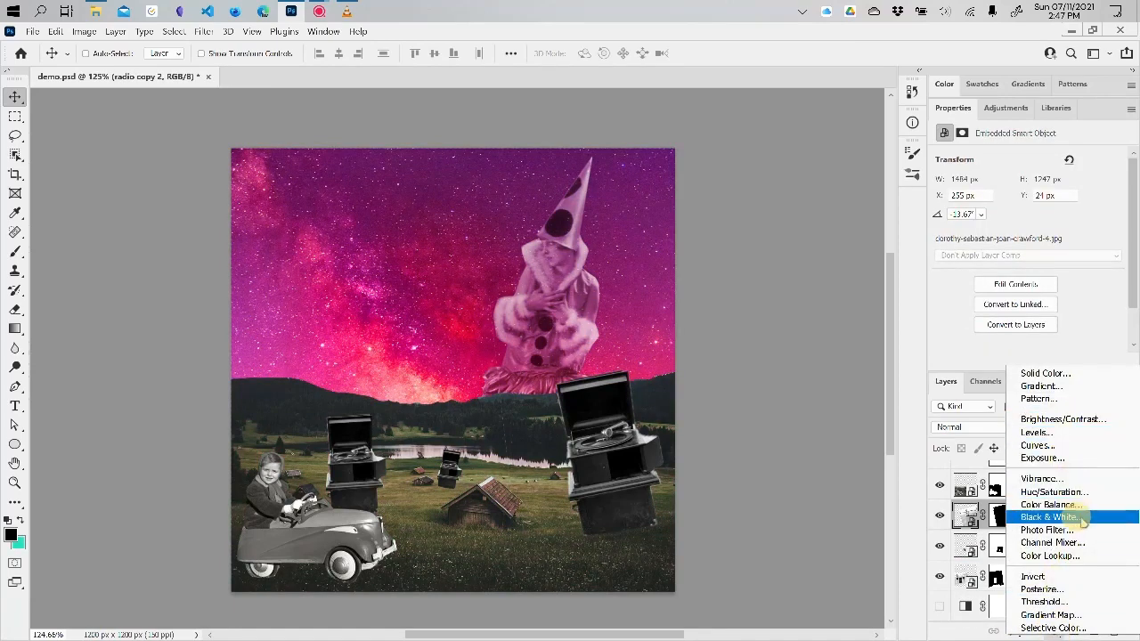
pyautogui.click(1081, 518)
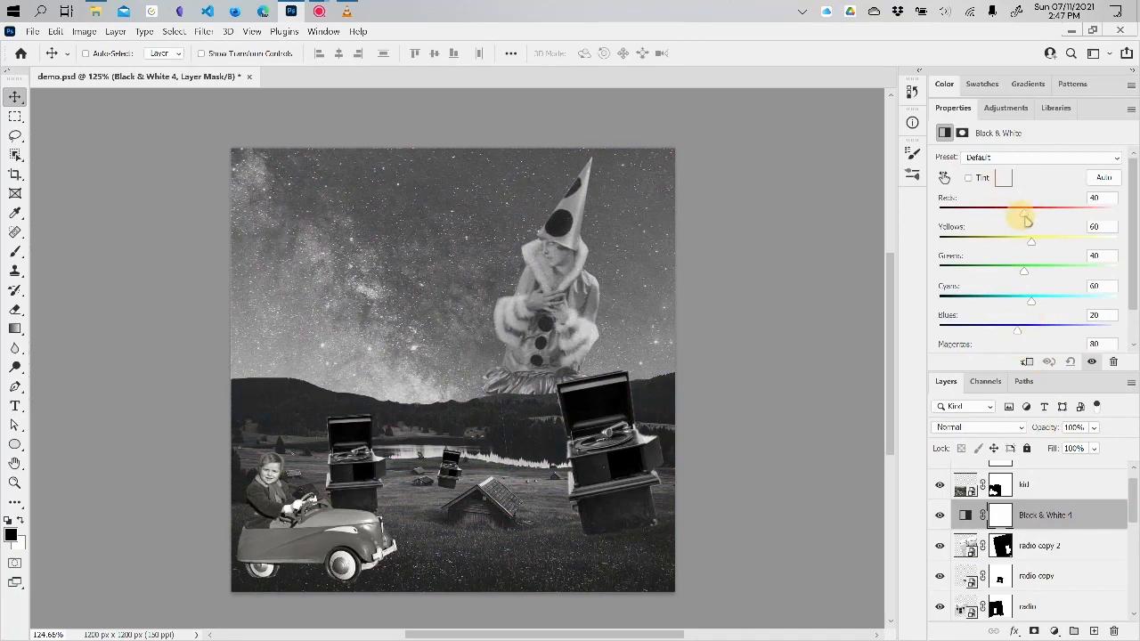
pyautogui.moveTo(1027, 220); pyautogui.dragTo(1086, 250)
pyautogui.click(1050, 485)
pyautogui.scroll(1, 1061, 509)
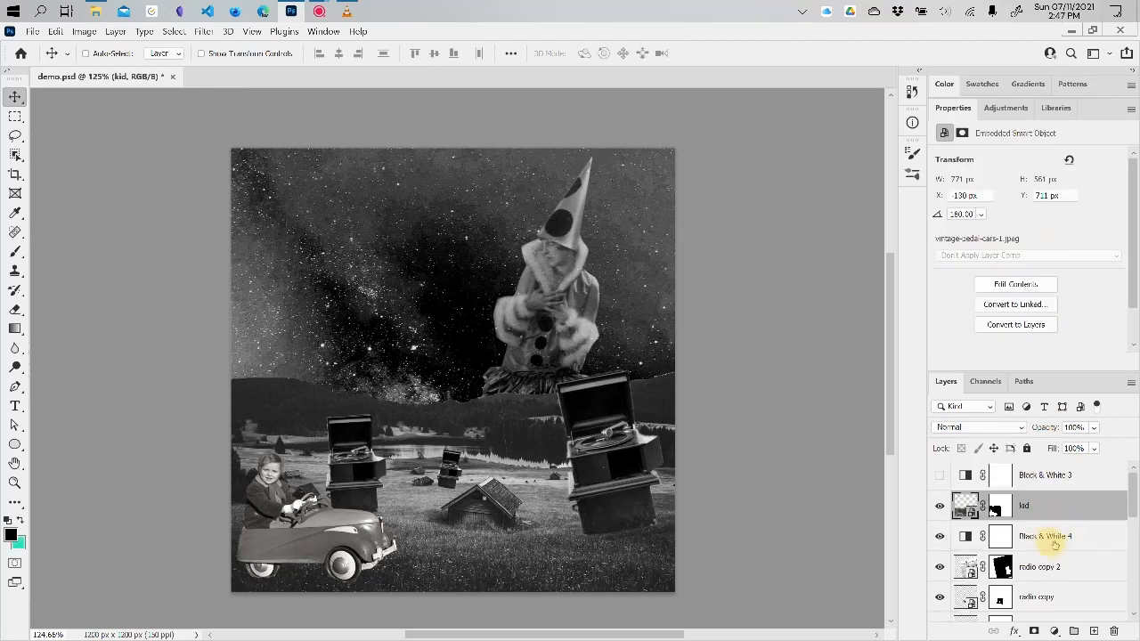
pyautogui.click(1054, 551)
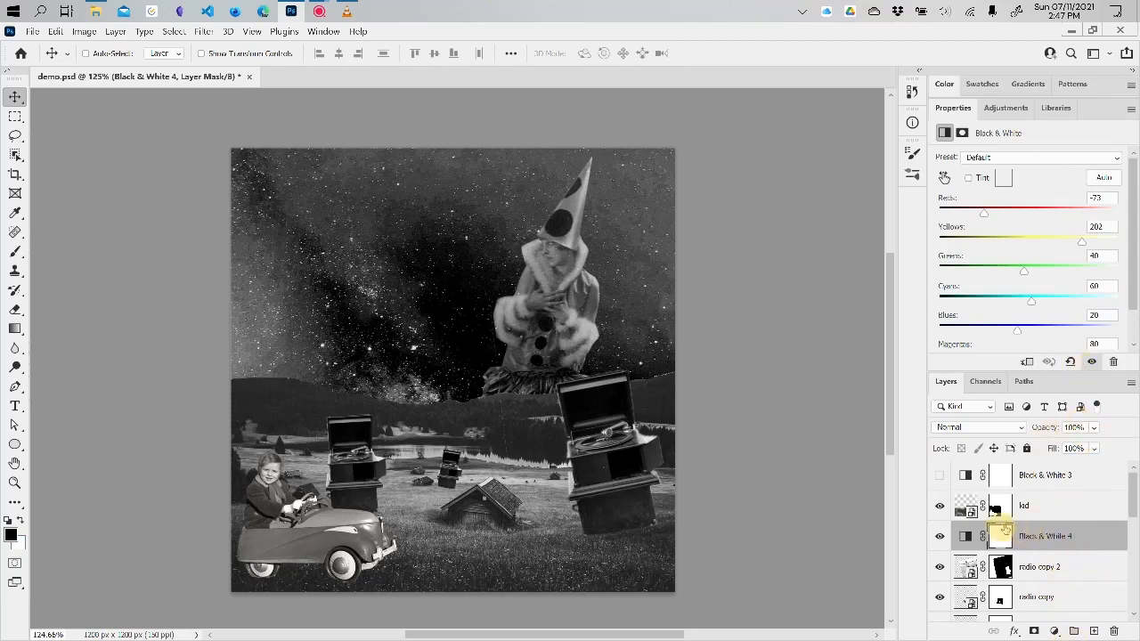
# Step: Lower the opacity of the Black & White adjustment above the radio copy 2 layer to 77%
pyautogui.moveTo(1094, 427); pyautogui.dragTo(1115, 449)
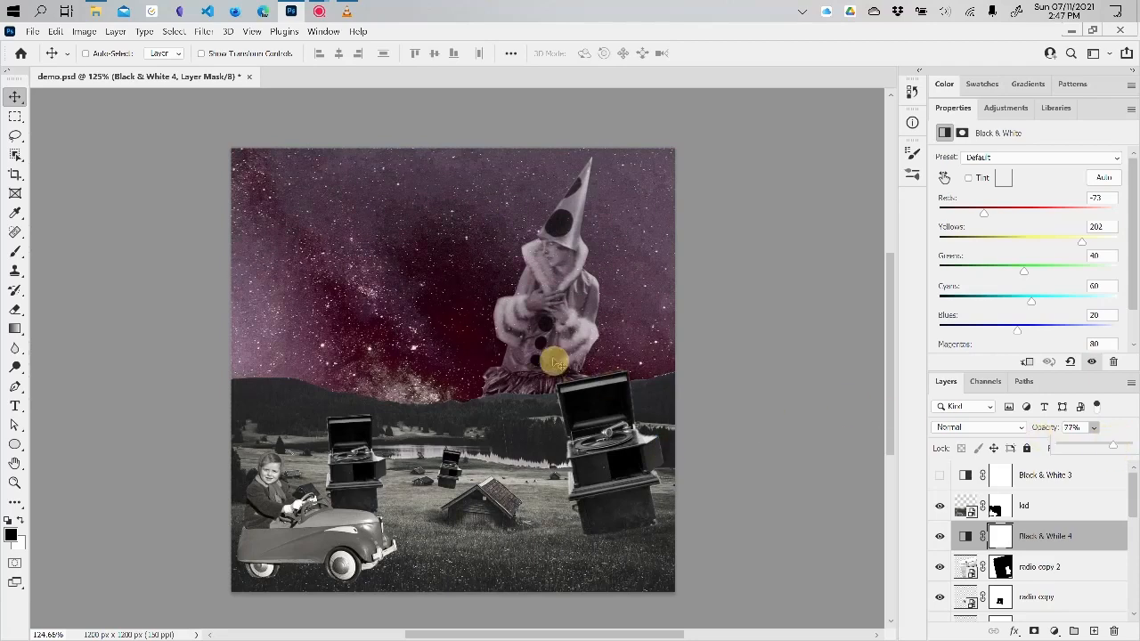
pyautogui.click(1068, 507)
pyautogui.click(1065, 545)
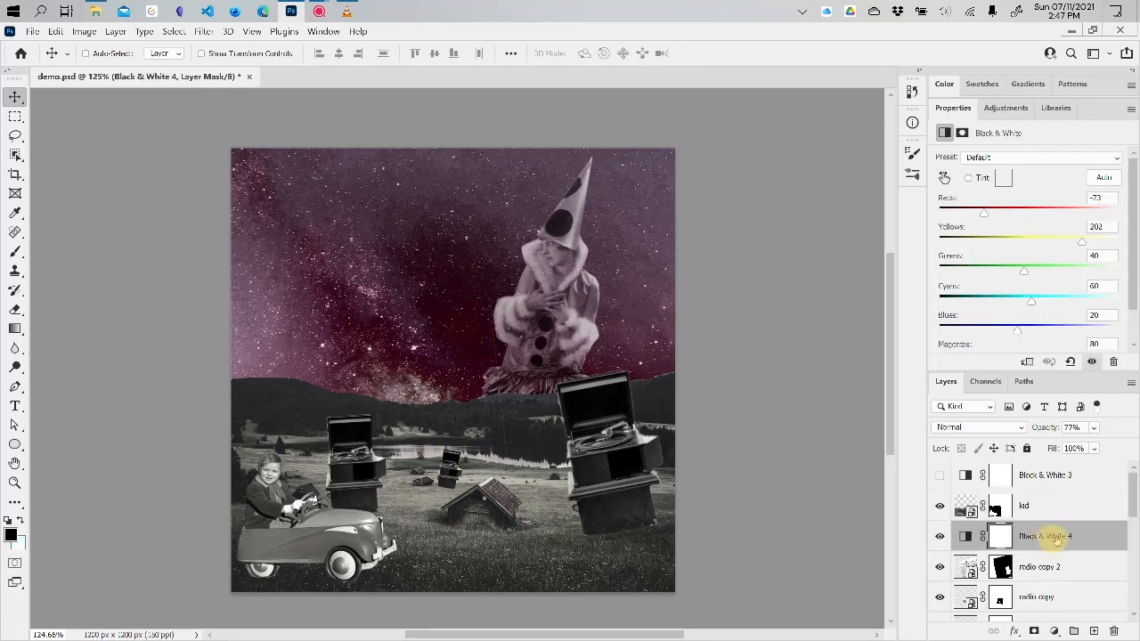
pyautogui.scroll(-1, 1129, 509)
pyautogui.moveTo(1135, 513)
pyautogui.mouseDown()
pyautogui.moveTo(1133, 612)
pyautogui.moveTo(1131, 500)
pyautogui.mouseUp()
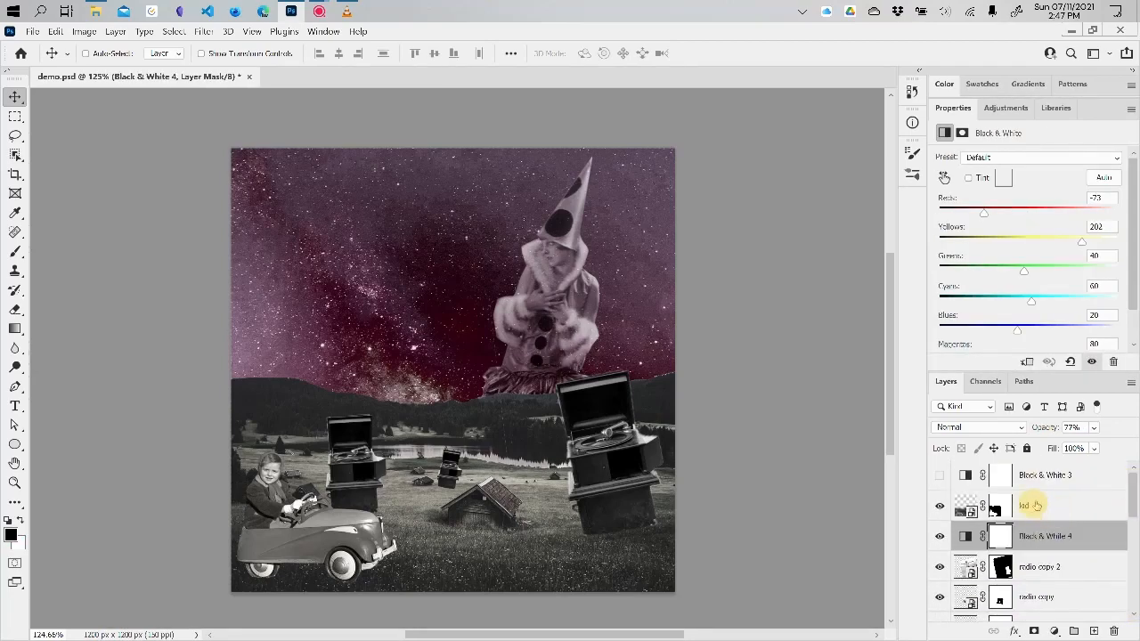
# Step: Add a Hue/Saturation adjustment clipped to the kid layer, colorized with Hue 54 and Saturation 86
pyautogui.click(1036, 505)
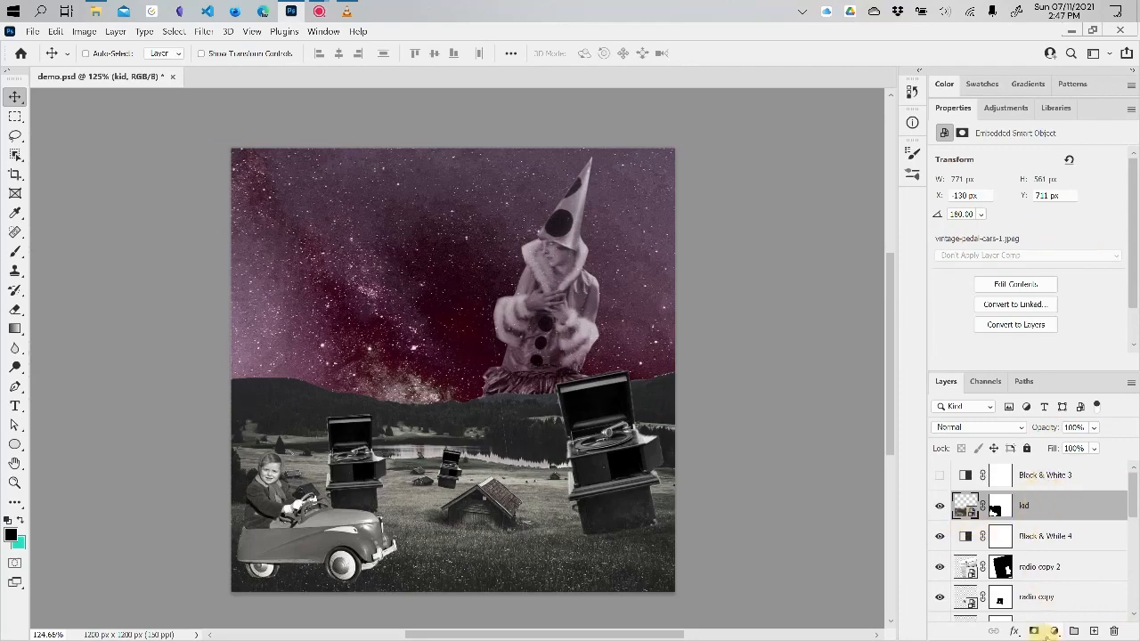
pyautogui.click(1053, 630)
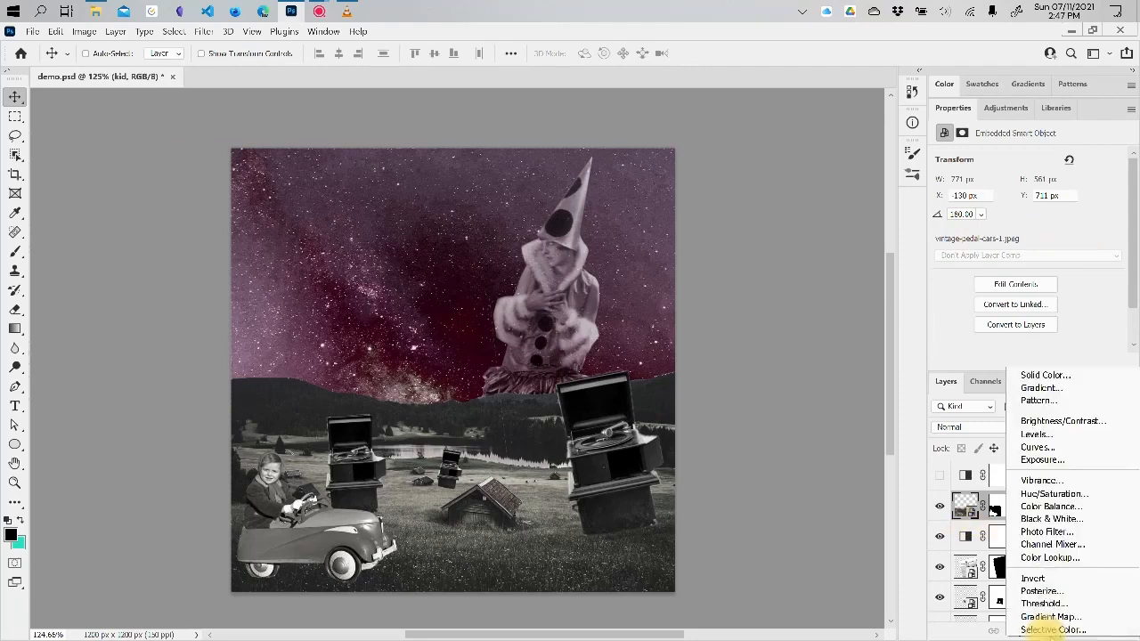
pyautogui.click(1073, 495)
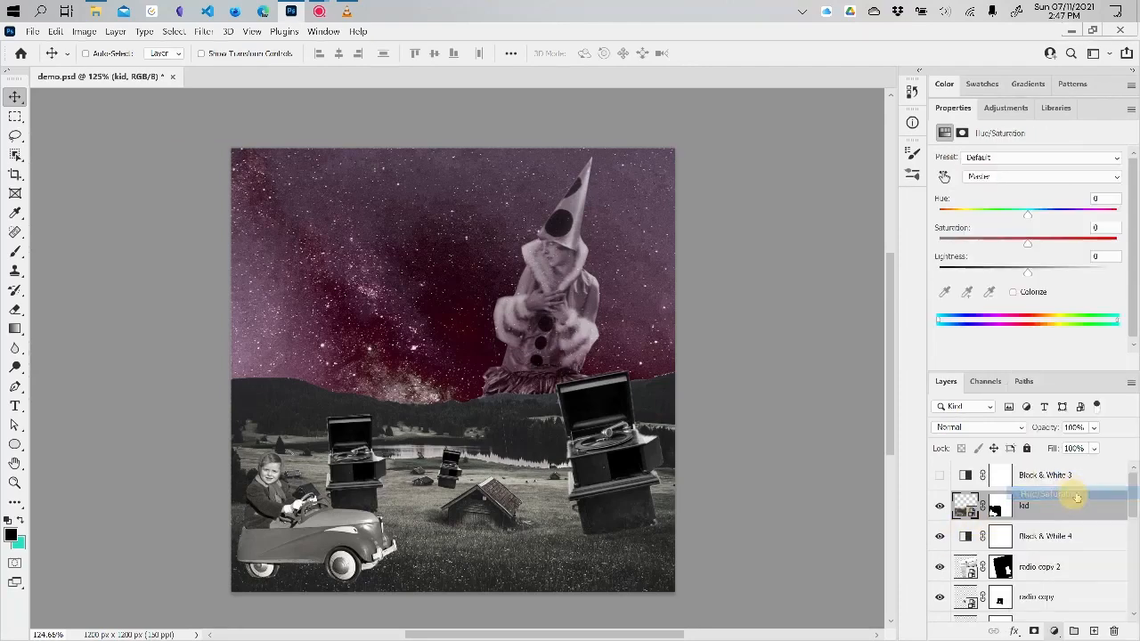
pyautogui.click(1014, 293)
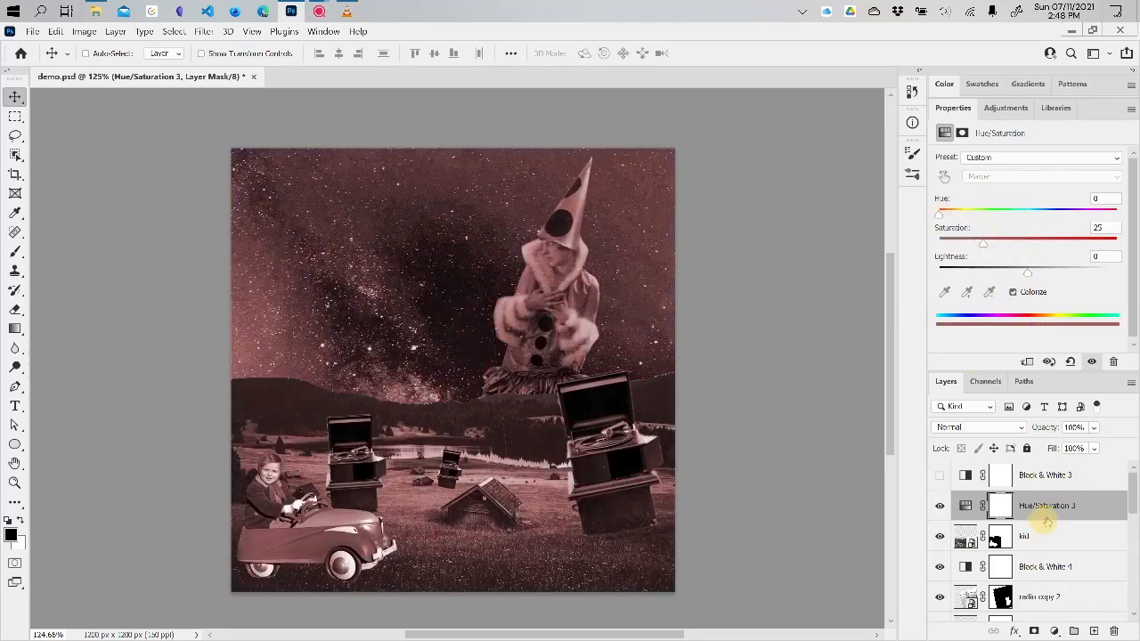
pyautogui.keyDown('alt'); pyautogui.click(1057, 519); pyautogui.keyUp('alt')
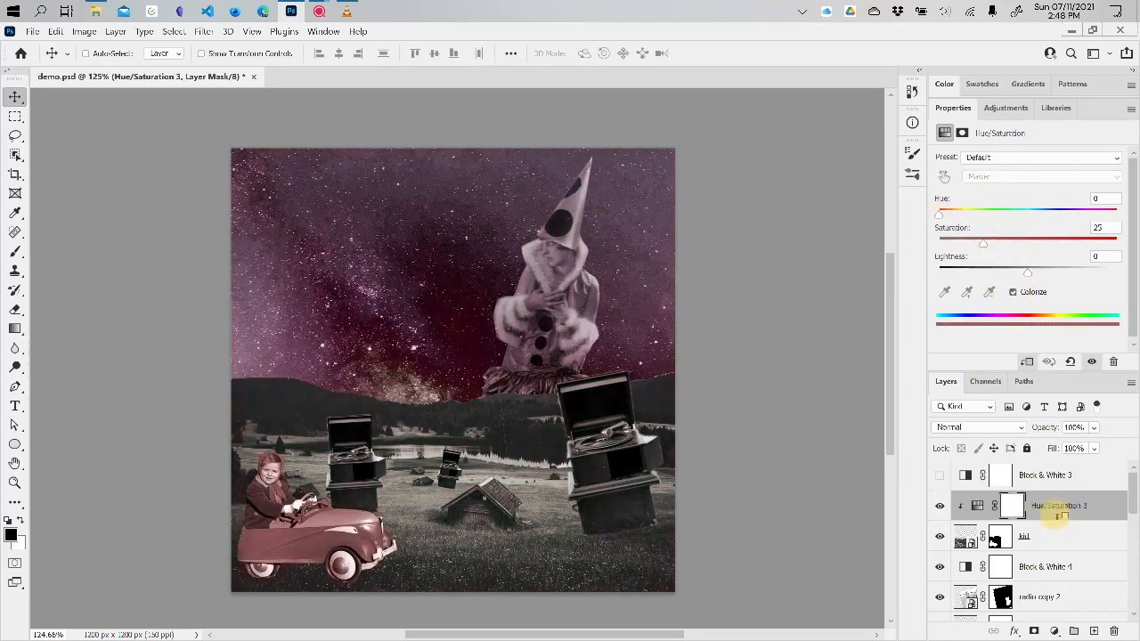
pyautogui.moveTo(940, 216); pyautogui.dragTo(1091, 240)
pyautogui.moveTo(979, 218); pyautogui.dragTo(967, 217)
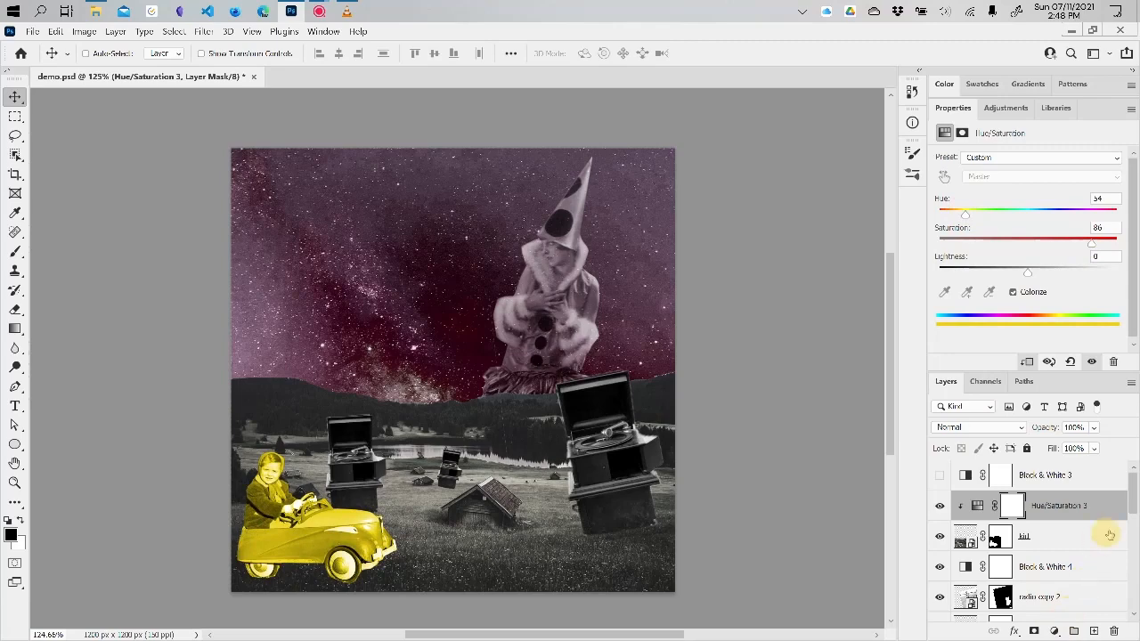
# Step: Set the Saturation of the Hue/Saturation adjustment clipped to the stars layer to 24, with its opacity at 100%
pyautogui.scroll(-3, 1128, 499)
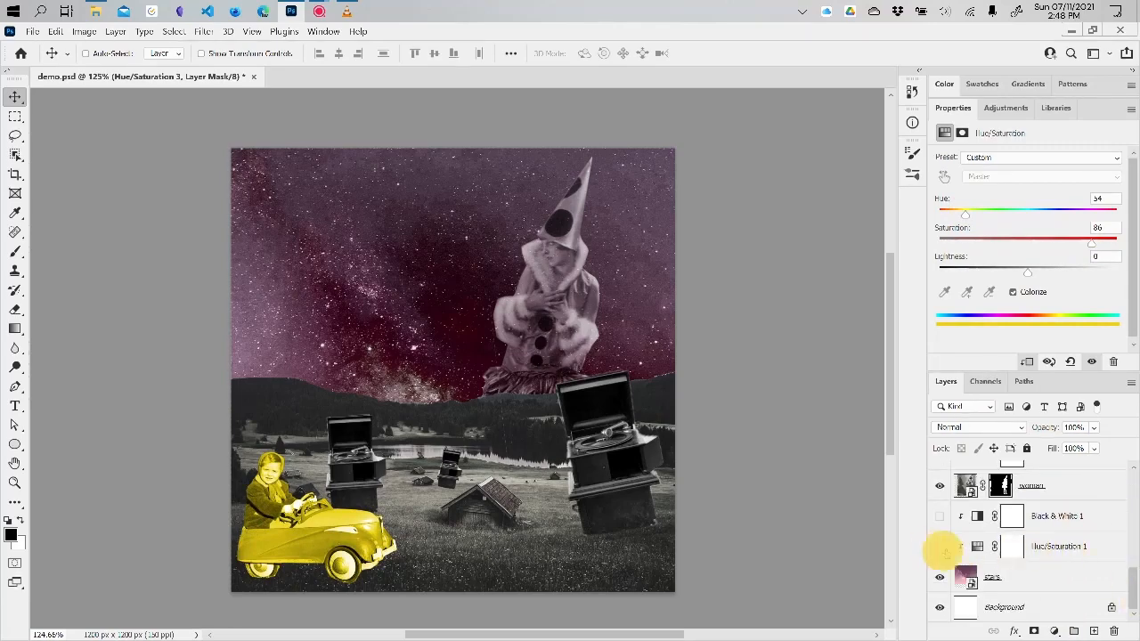
pyautogui.click(939, 546)
pyautogui.click(939, 545)
pyautogui.click(1044, 547)
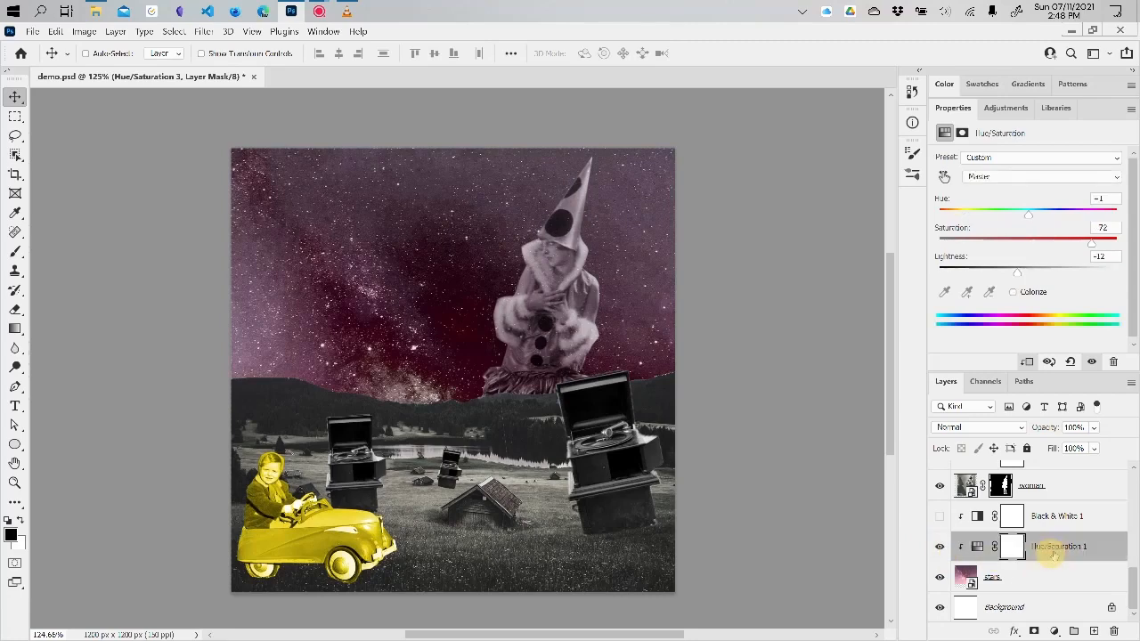
pyautogui.moveTo(1088, 239); pyautogui.dragTo(1049, 242)
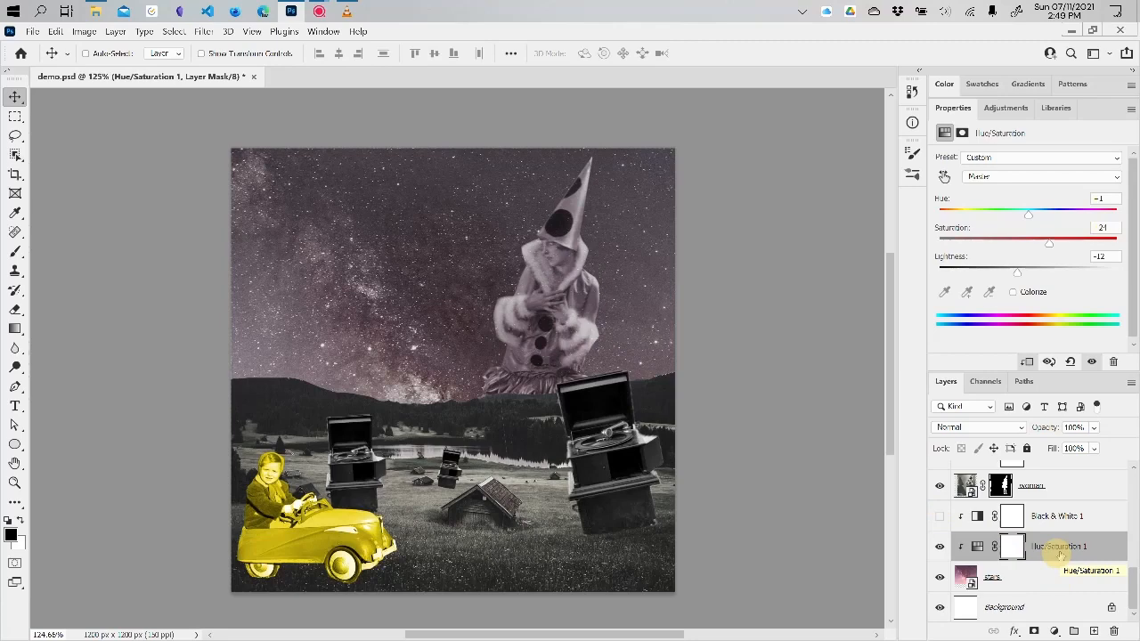
pyautogui.click(1093, 427)
pyautogui.moveTo(1126, 448)
pyautogui.mouseDown()
pyautogui.moveTo(1100, 452)
pyautogui.moveTo(1133, 448)
pyautogui.mouseUp()
# Step: Lower the opacity of the kid layer's Hue/Saturation adjustment to 60%, and select the hidden Black & White adjustment above it
pyautogui.scroll(5, 1079, 545)
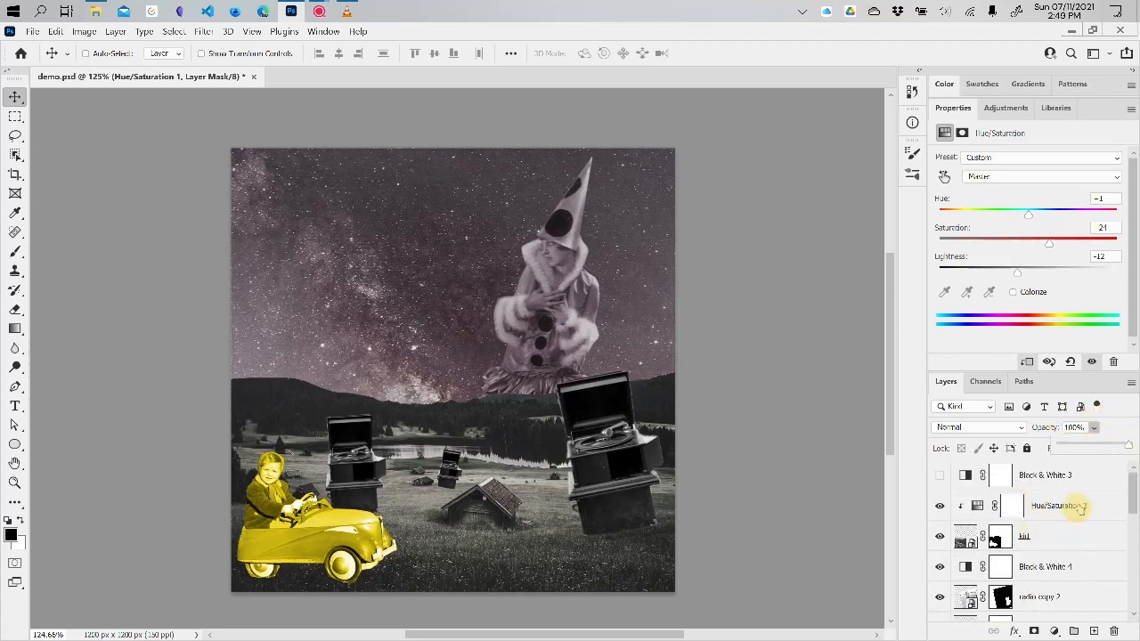
pyautogui.click(1076, 506)
pyautogui.click(1093, 429)
pyautogui.click(1095, 447)
pyautogui.moveTo(1095, 447); pyautogui.dragTo(1102, 448)
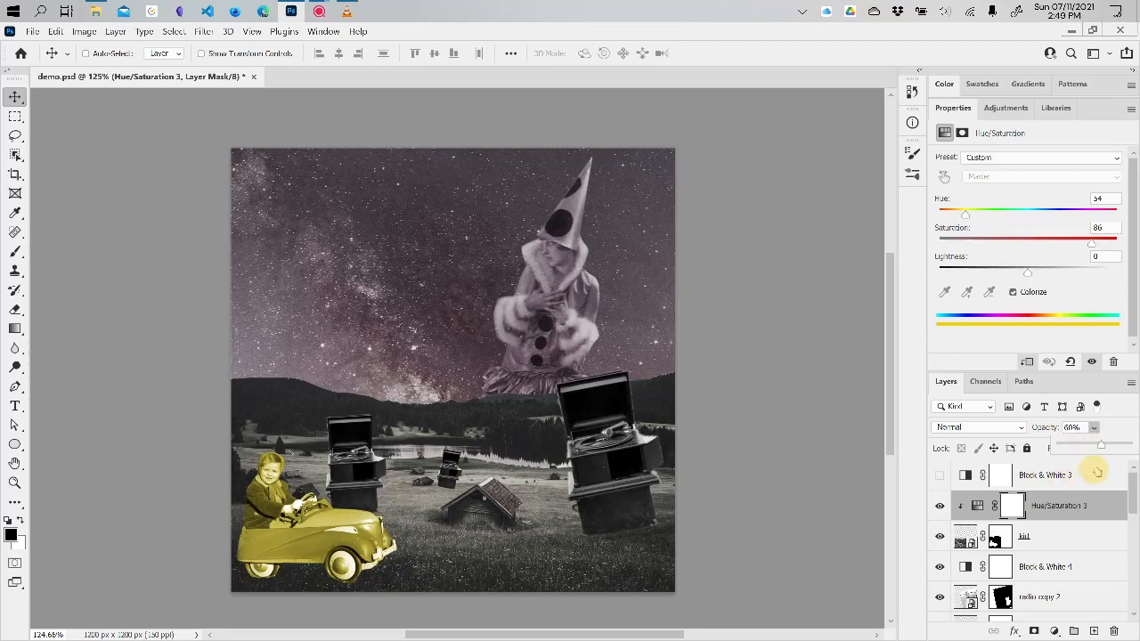
pyautogui.click(1098, 469)
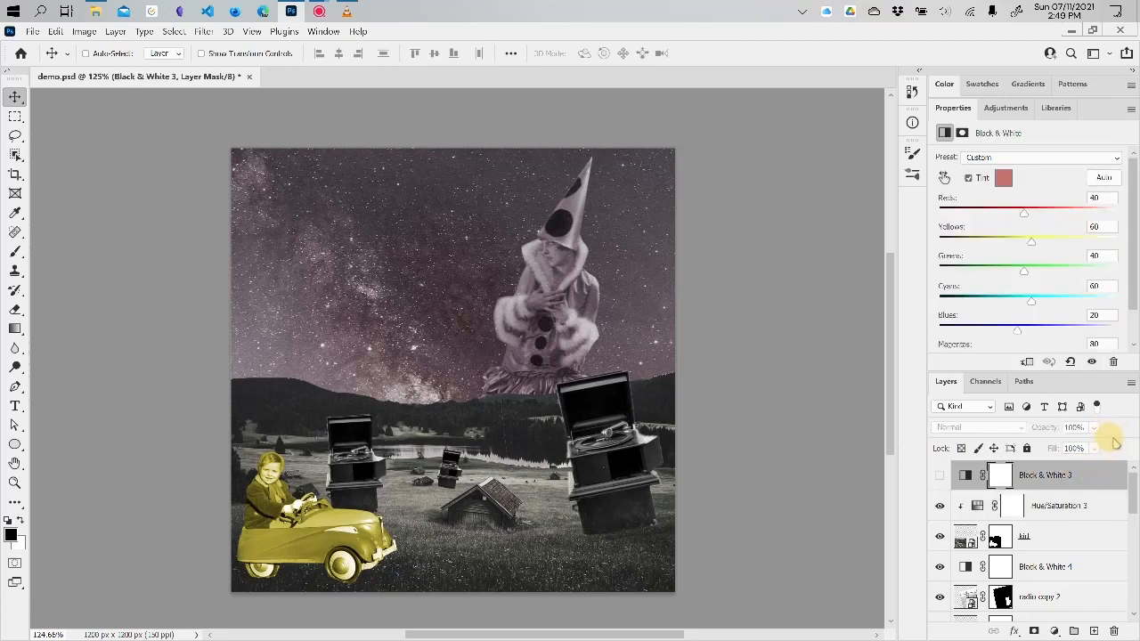